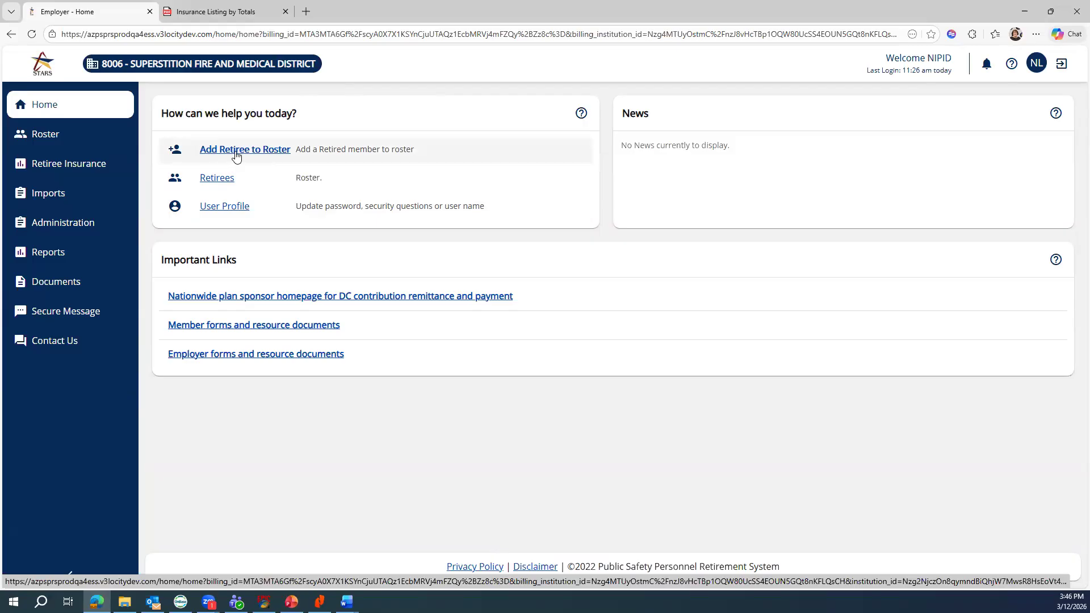
- Open the Roster page for employer 8006 from the sidebar
{"action": "left_click", "coordinate": [43, 138]}
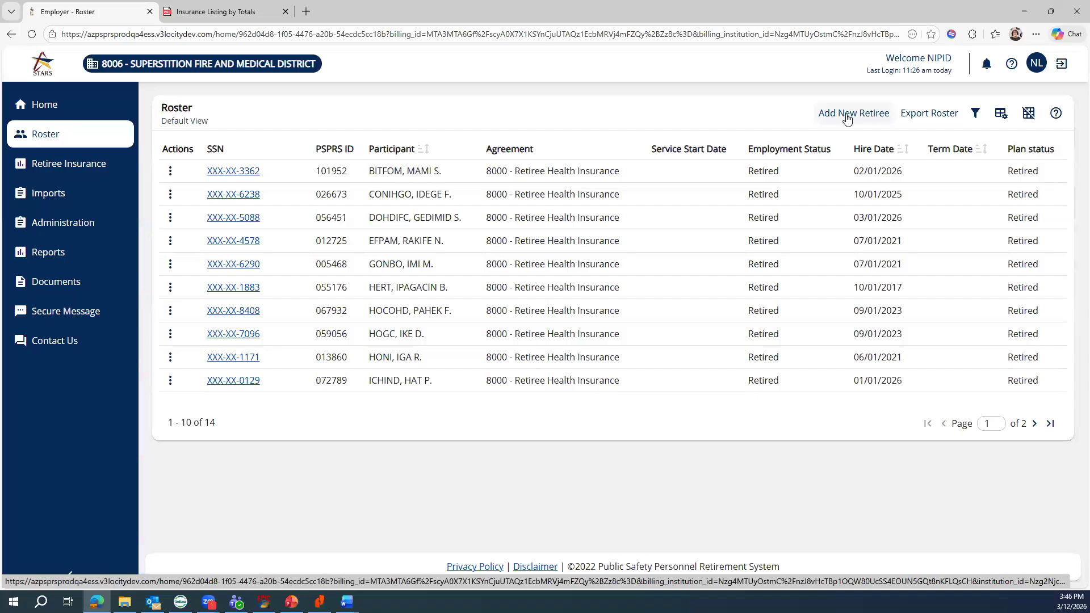
- Begin a new retiree entry with the retiree's SSN and look up the existing record
{"action": "left_click", "coordinate": [846, 115]}
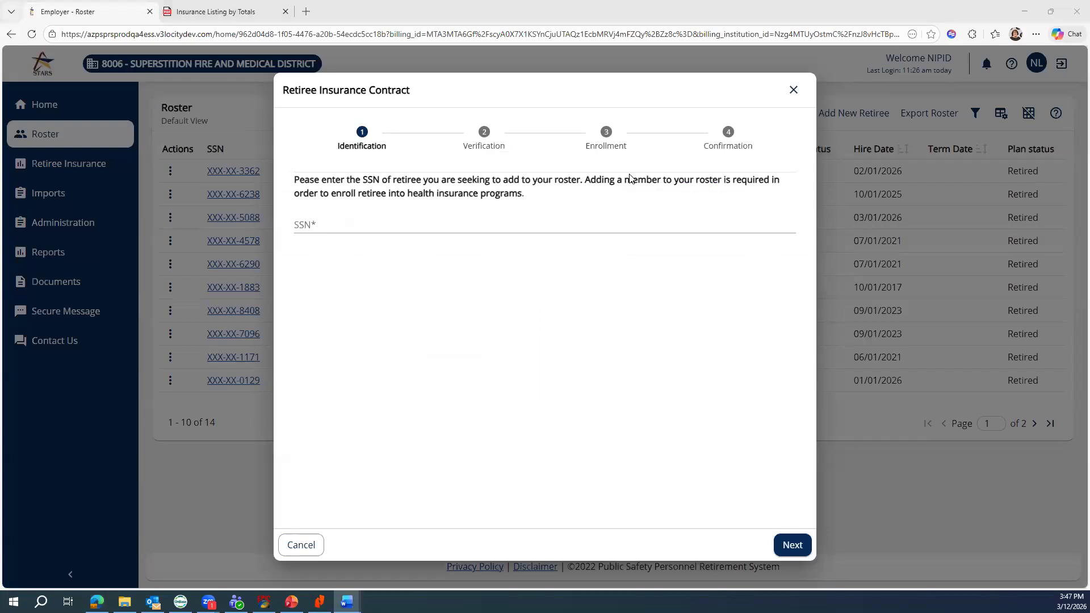
{"action": "left_click", "coordinate": [324, 229]}
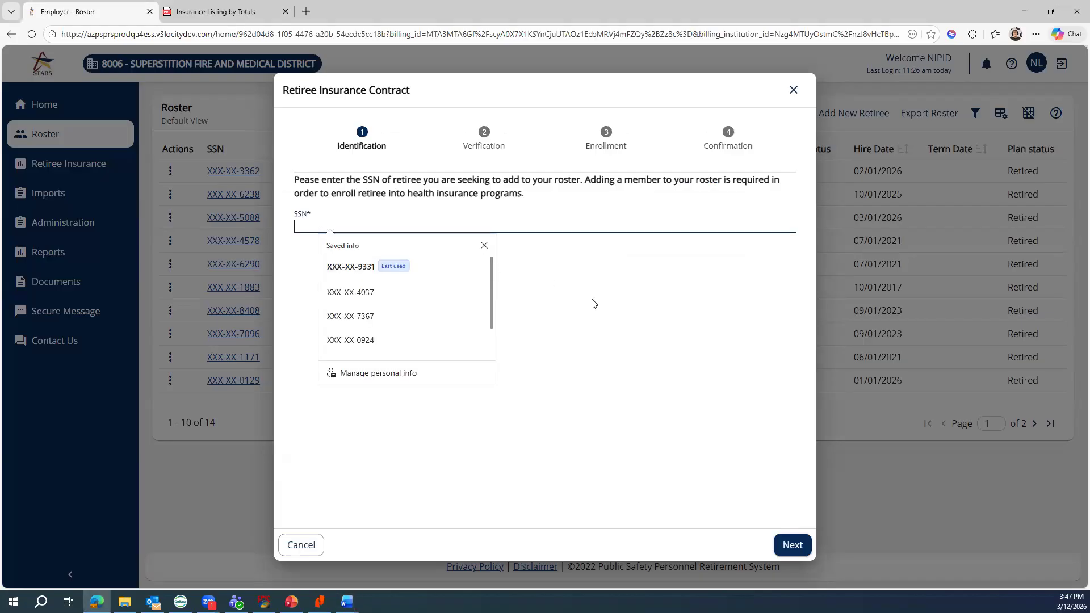
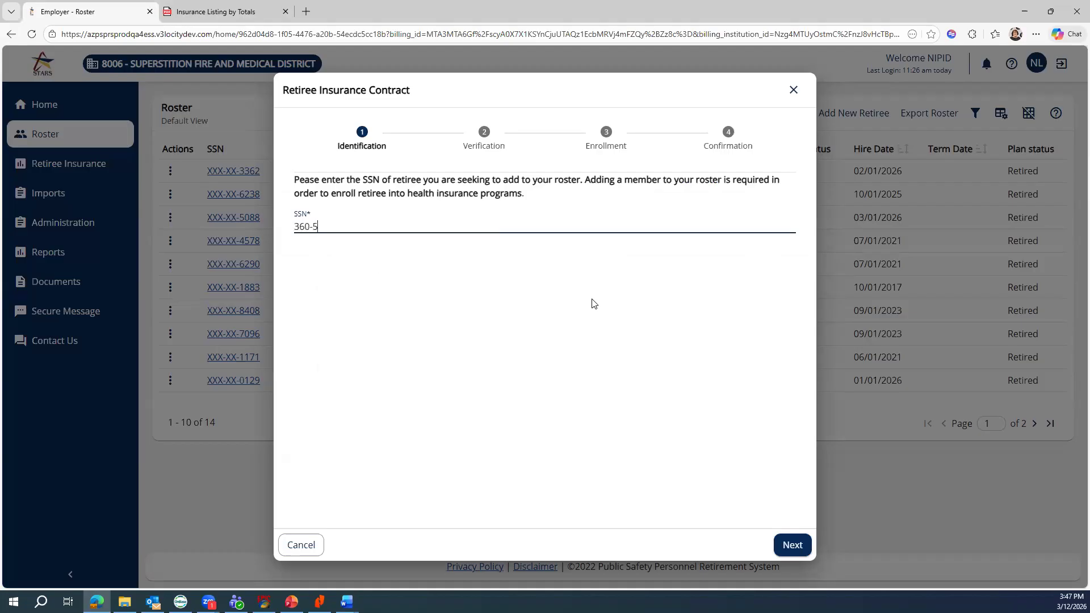
{"action": "left_click", "coordinate": [786, 543]}
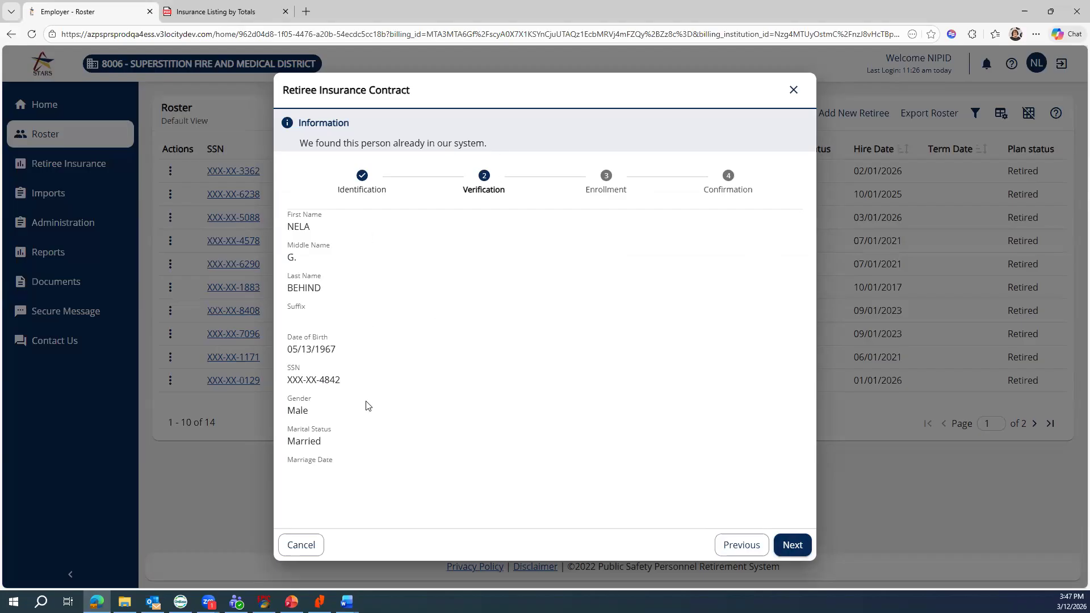
- Pick plan PSPRS on the Enrollment step and set Start Date to March 1, 2026
{"action": "left_click", "coordinate": [793, 545]}
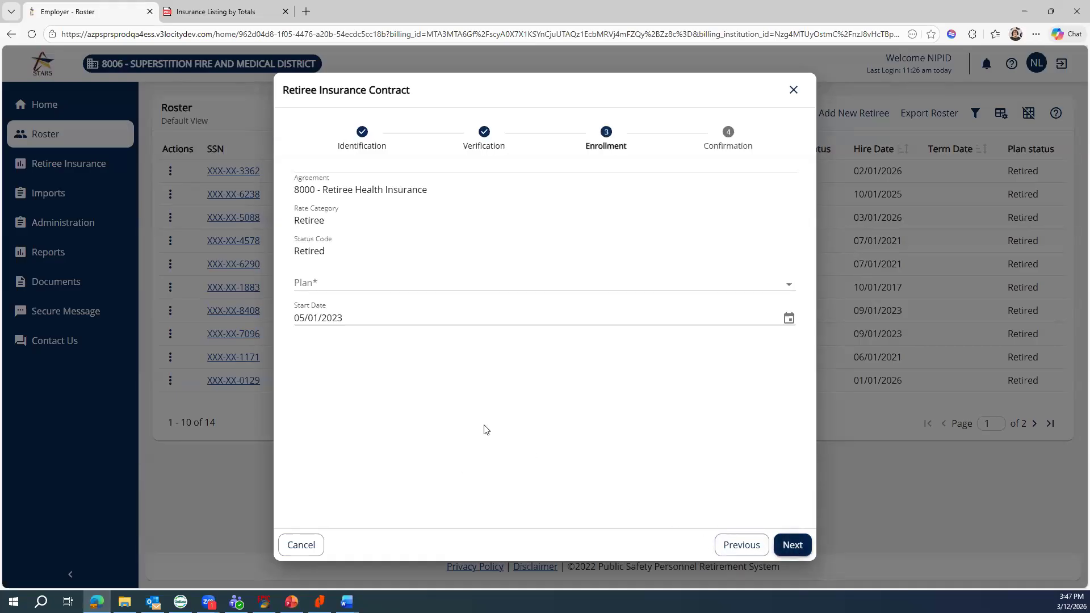
{"action": "left_click", "coordinate": [427, 289]}
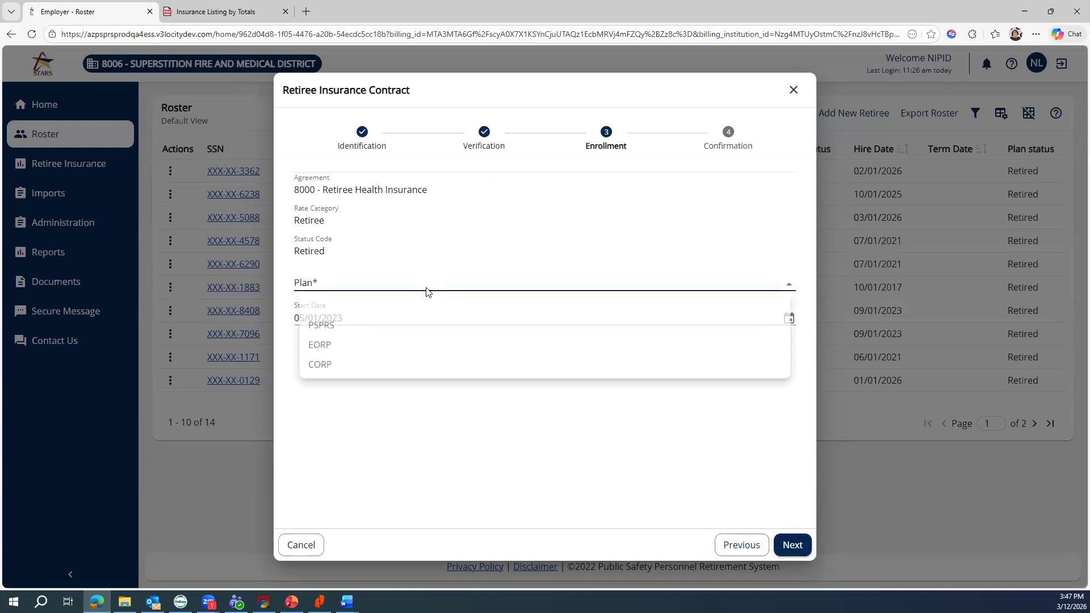
{"action": "left_click", "coordinate": [318, 325]}
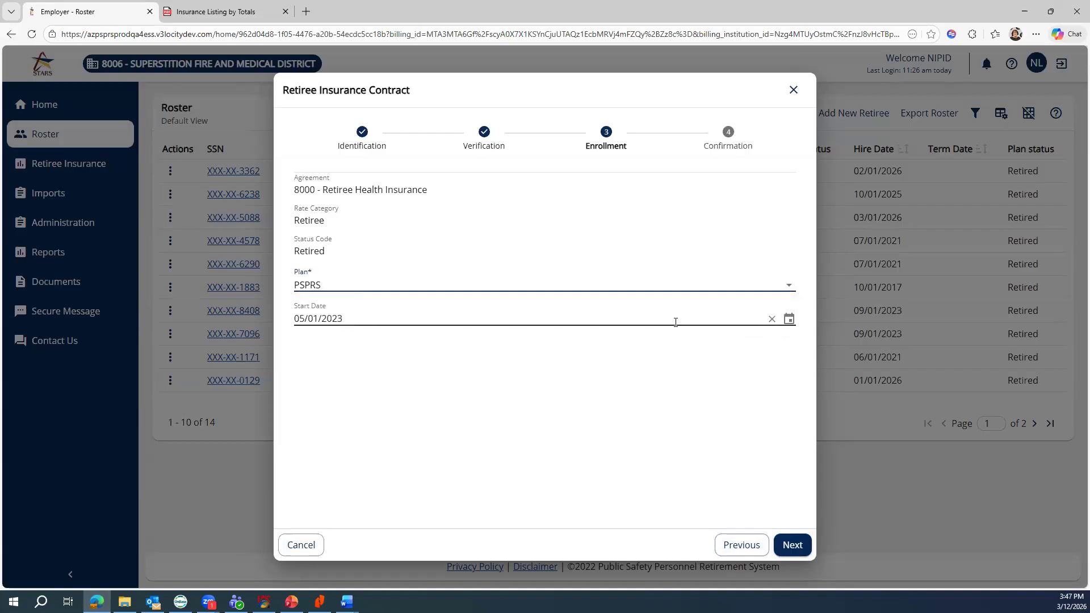
{"action": "left_click", "coordinate": [789, 318]}
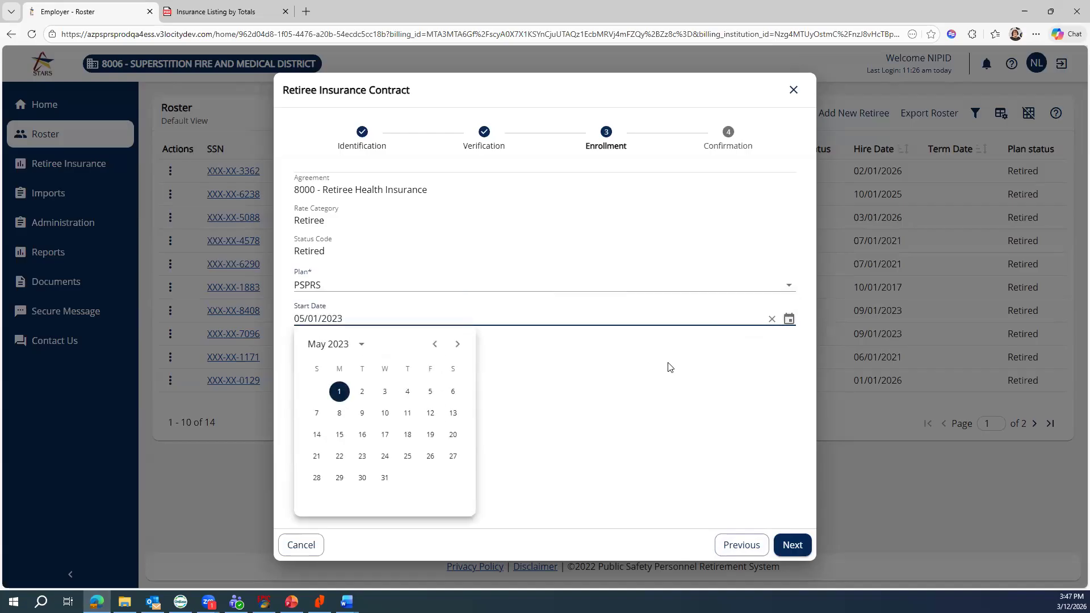
{"action": "left_click", "coordinate": [332, 346]}
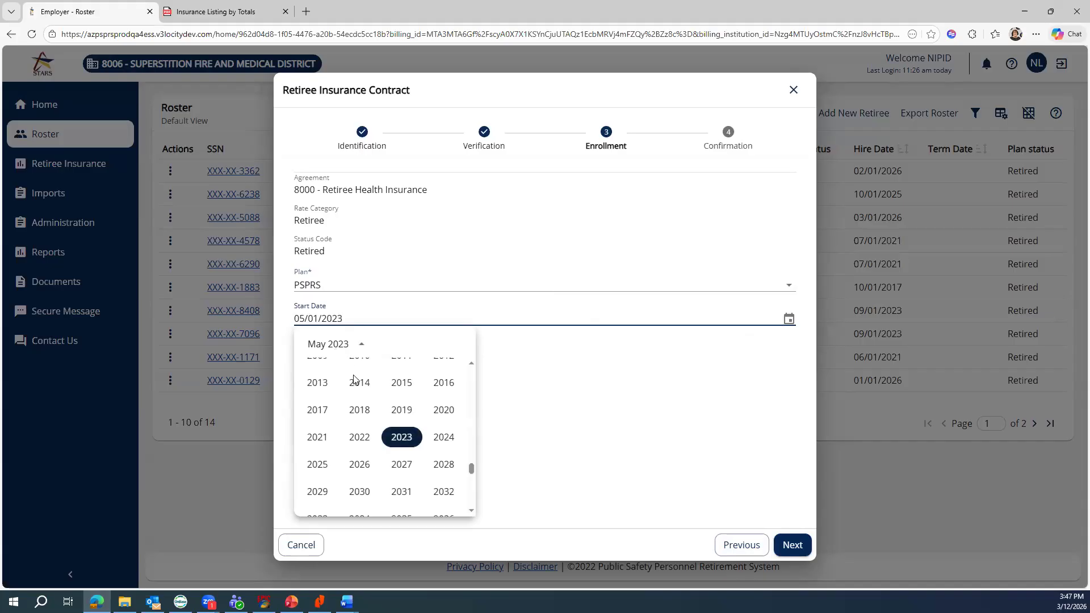
{"action": "left_click", "coordinate": [359, 464]}
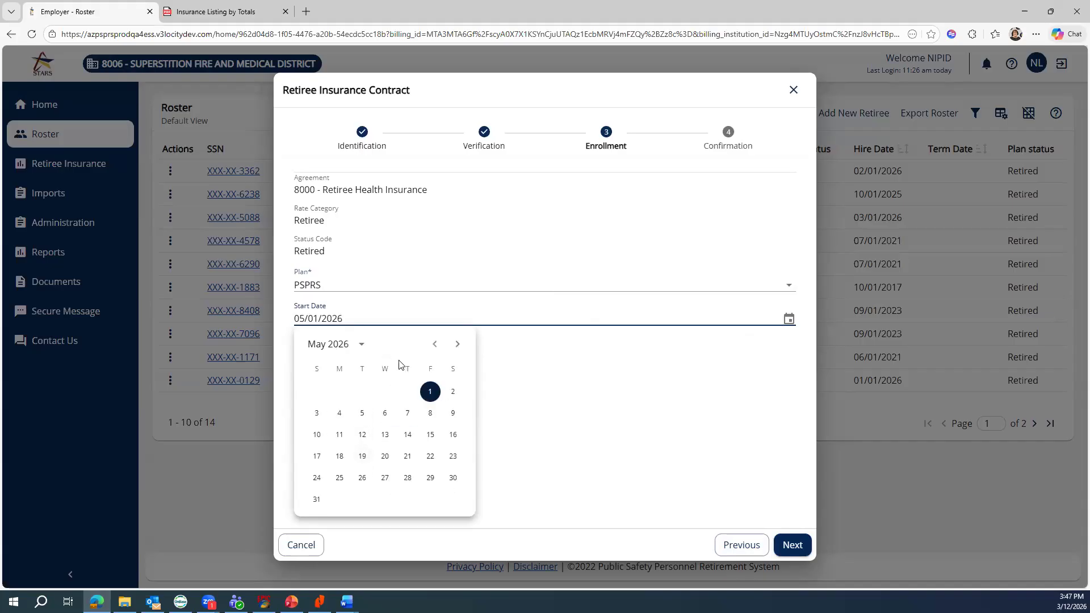
{"action": "left_click", "coordinate": [433, 344]}
{"action": "left_click", "coordinate": [432, 344]}
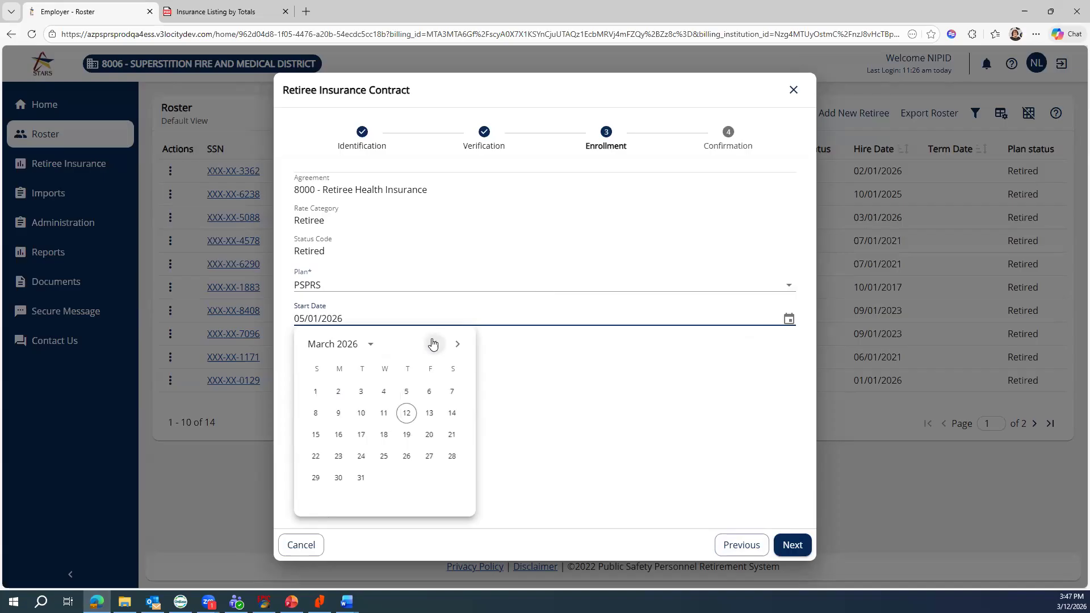
{"action": "left_click", "coordinate": [315, 397]}
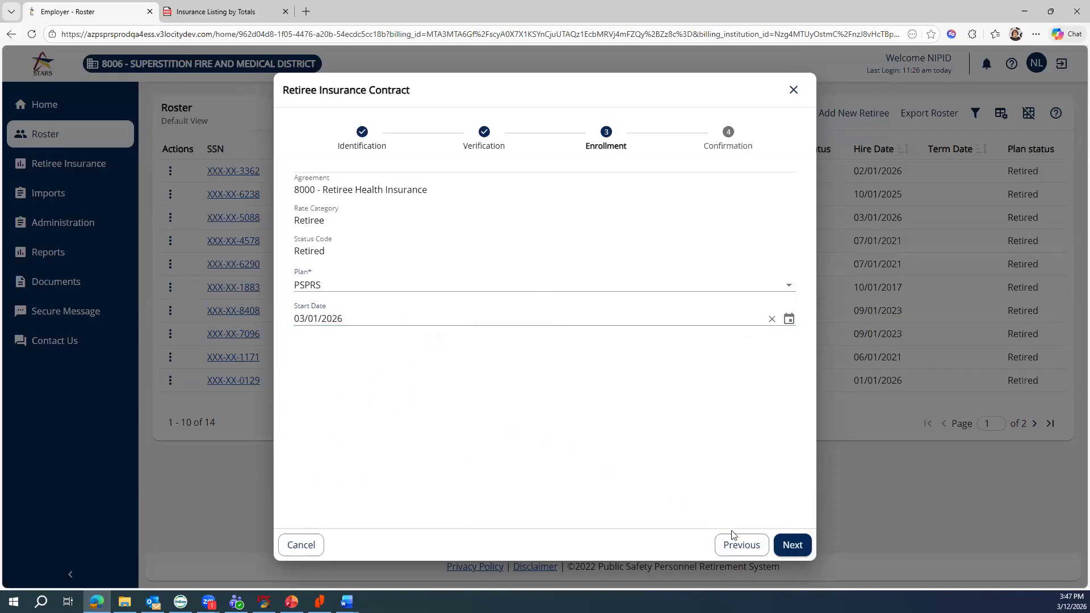
- Review the Confirmation summary and choose Confirm and Enroll for the retiree
{"action": "left_click", "coordinate": [790, 546]}
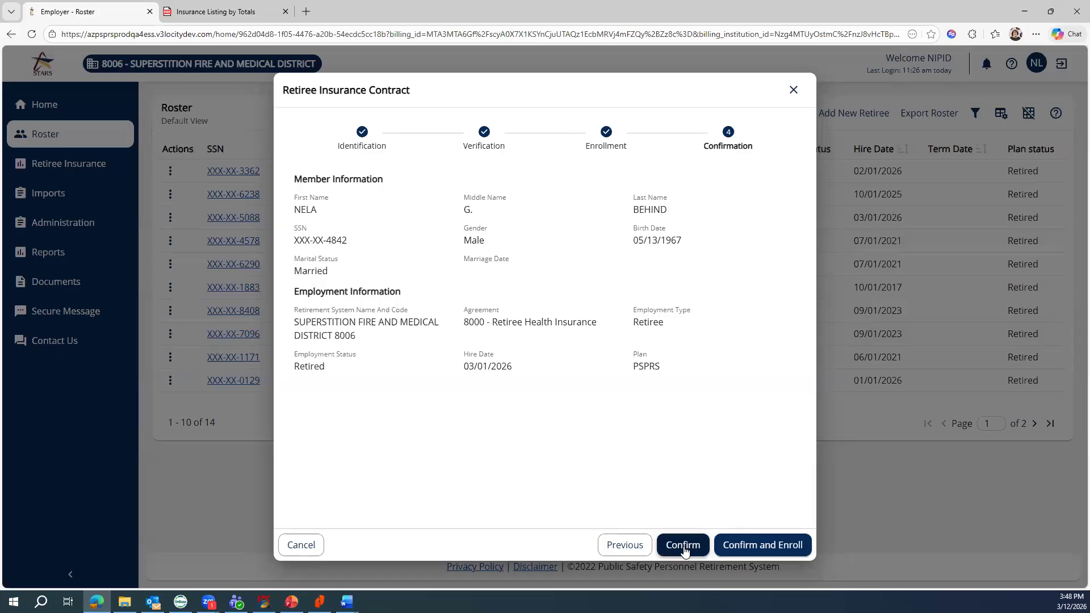
{"action": "left_click", "coordinate": [760, 546]}
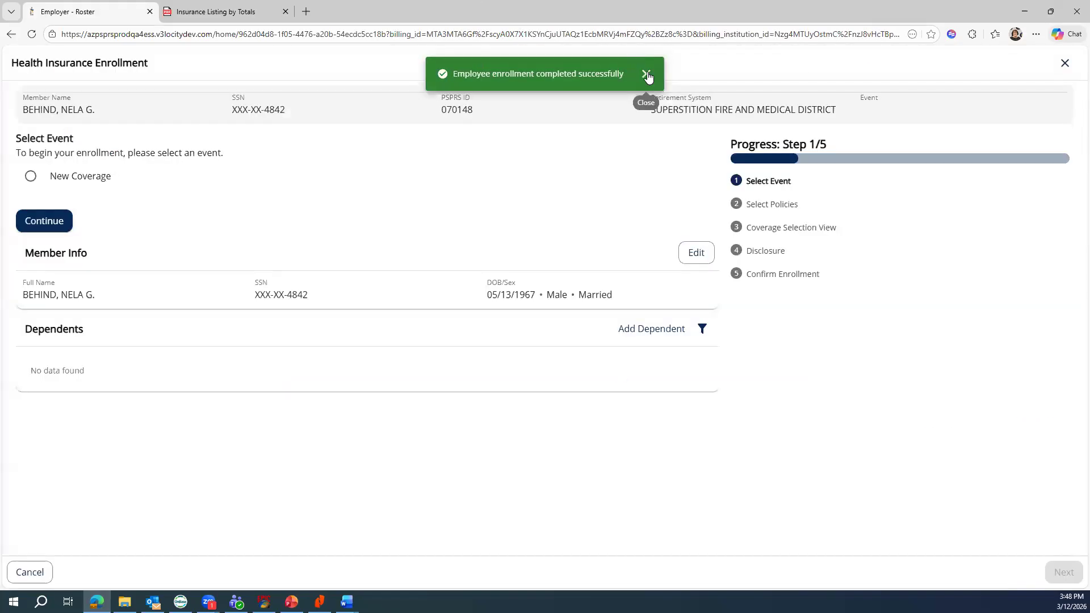
- Select New Coverage as the event and add a dependent from the associated individuals
{"action": "left_click", "coordinate": [647, 73]}
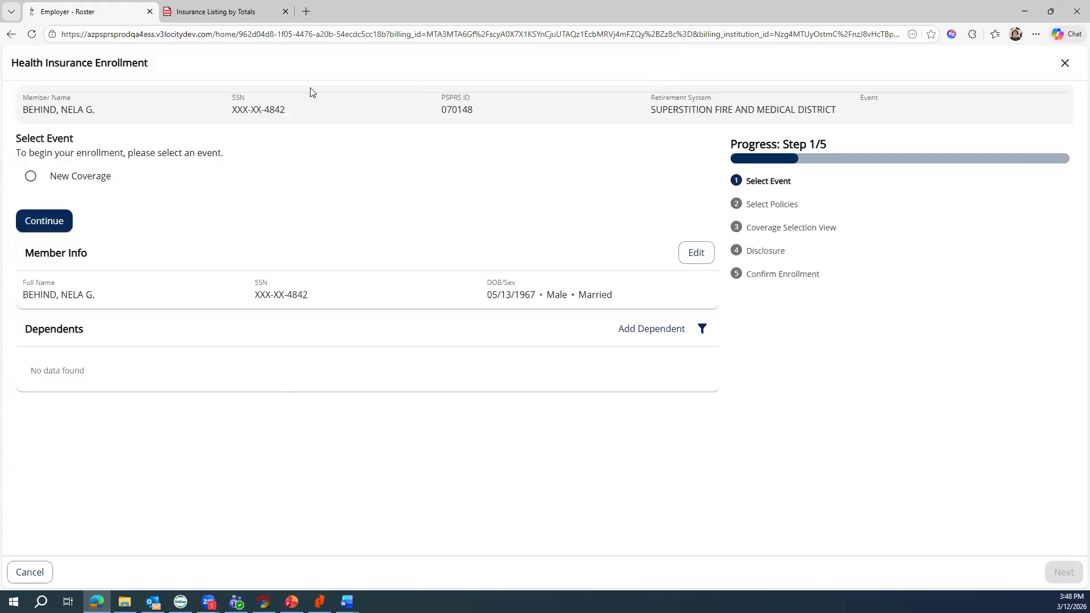
{"action": "left_click", "coordinate": [31, 179]}
{"action": "left_click", "coordinate": [641, 332]}
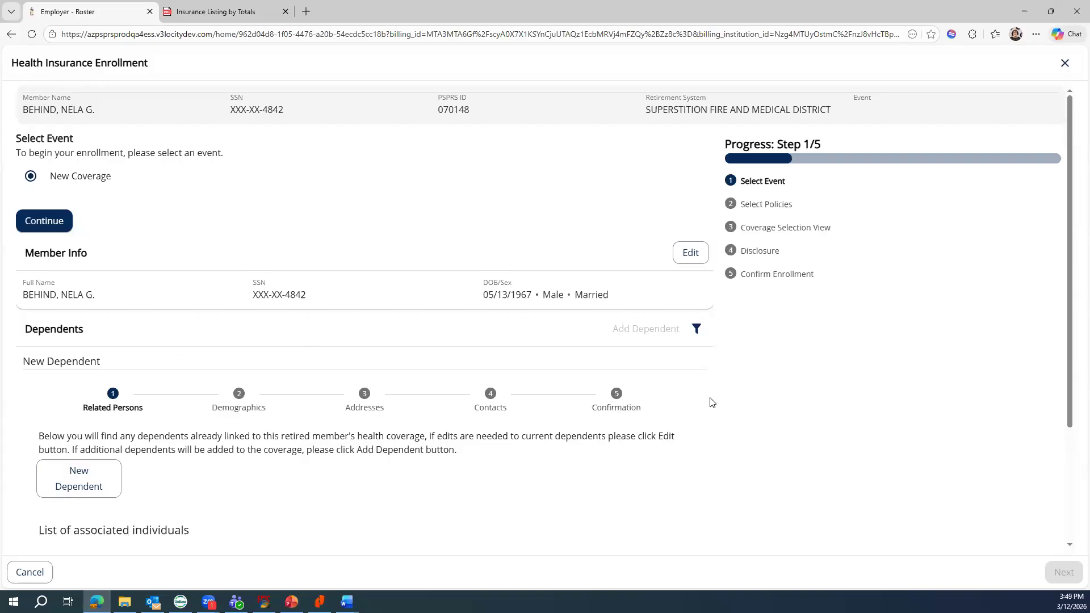
{"action": "scroll", "coordinate": [711, 401], "scroll_direction": "down", "scroll_amount": 3}
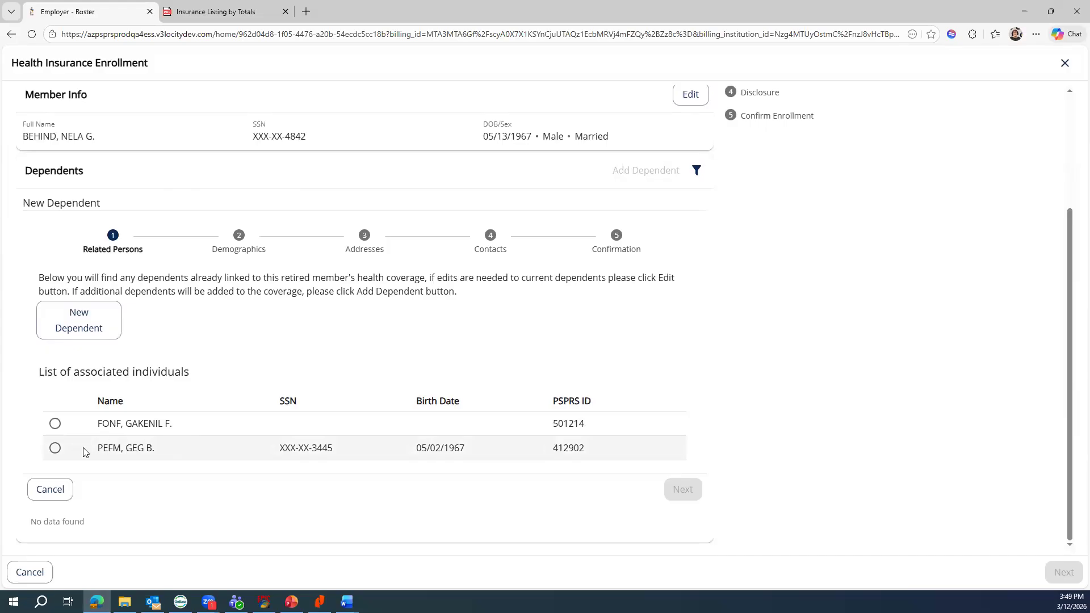
{"action": "left_click", "coordinate": [55, 449]}
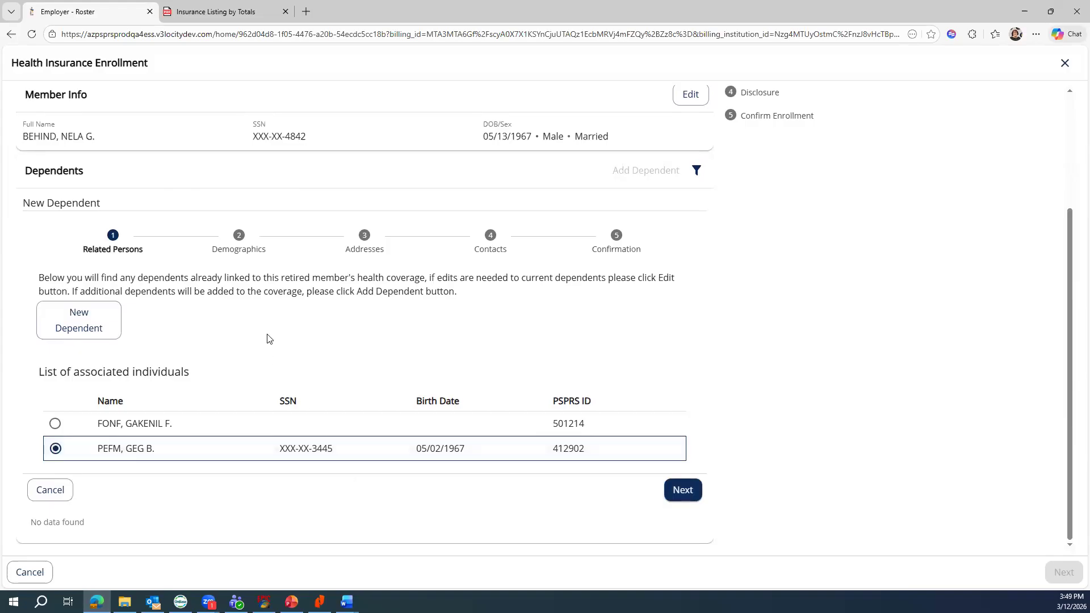
{"action": "left_click", "coordinate": [682, 490]}
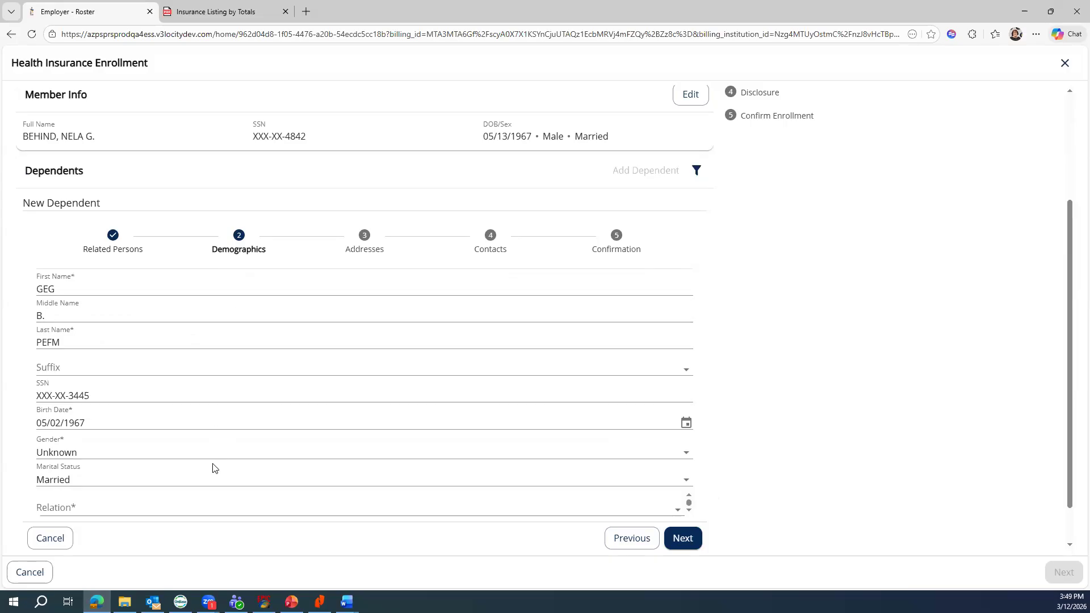
{"action": "left_click", "coordinate": [197, 454]}
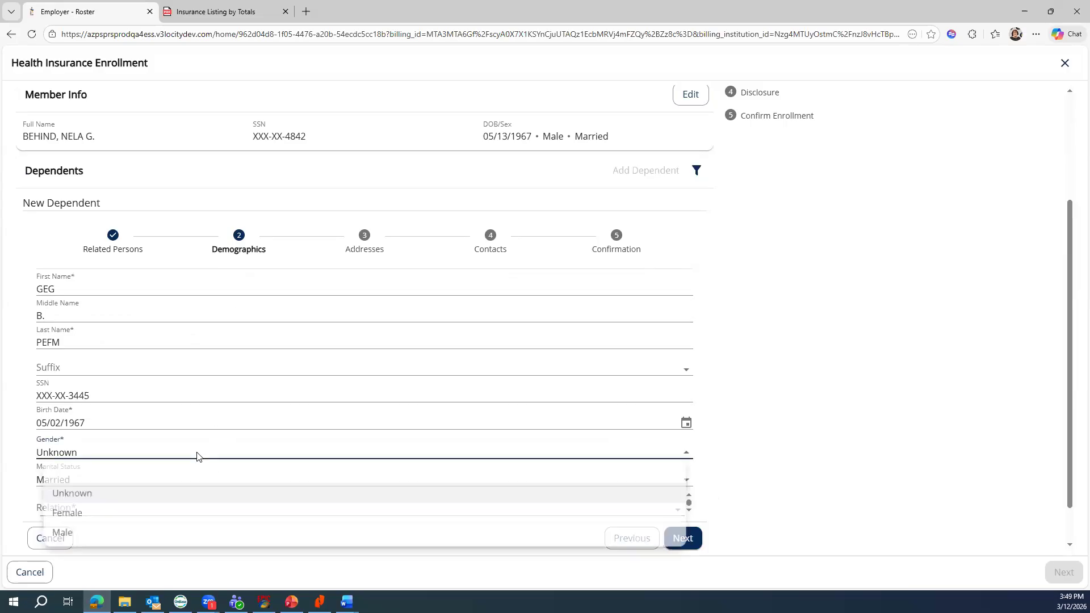
{"action": "left_click", "coordinate": [99, 514]}
{"action": "left_click", "coordinate": [156, 513]}
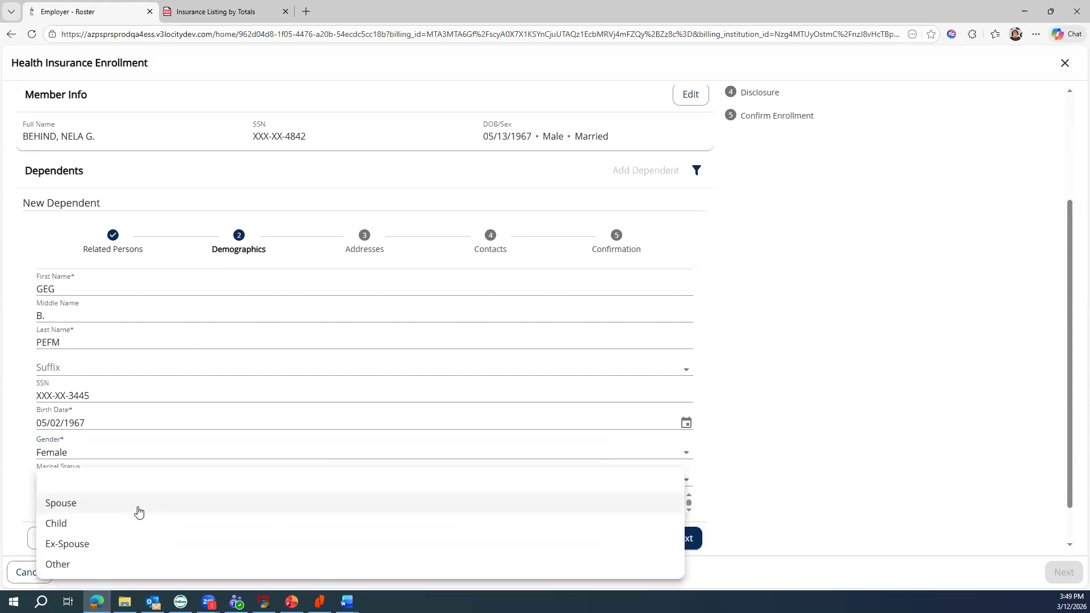
{"action": "left_click", "coordinate": [91, 503]}
{"action": "scroll", "coordinate": [749, 458], "scroll_direction": "down", "scroll_amount": 1}
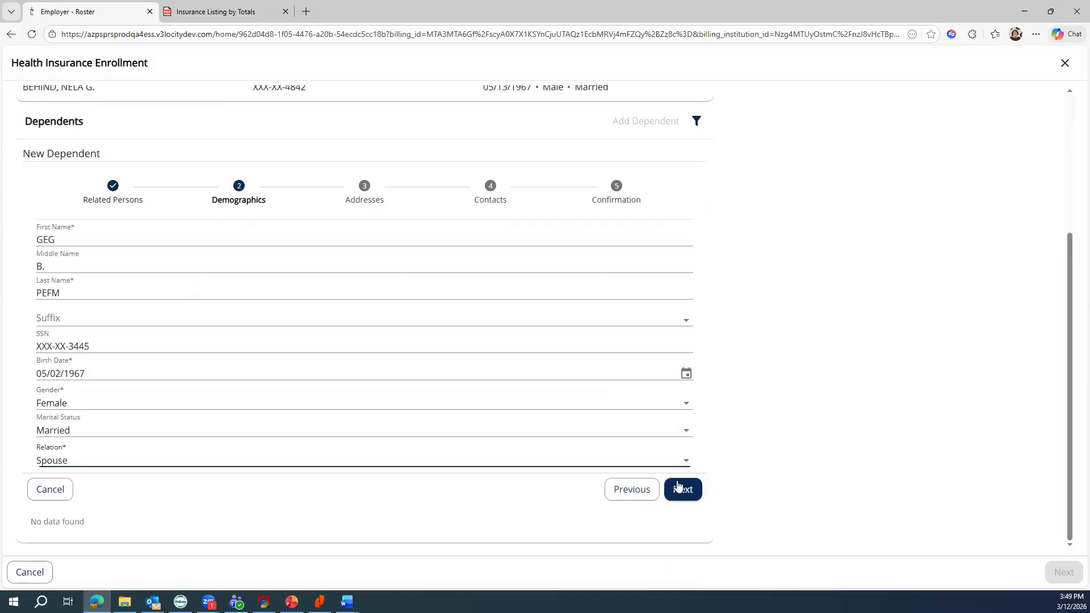
{"action": "left_click", "coordinate": [682, 491]}
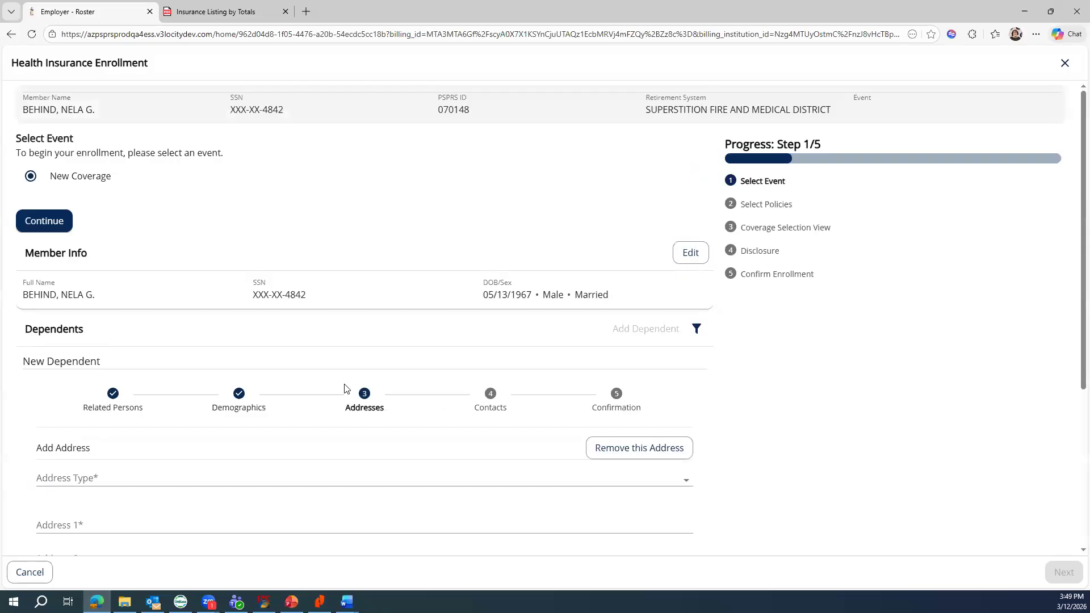
- Delete the empty address entry and continue to Contacts with no address
{"action": "scroll", "coordinate": [476, 442], "scroll_direction": "down", "scroll_amount": 2}
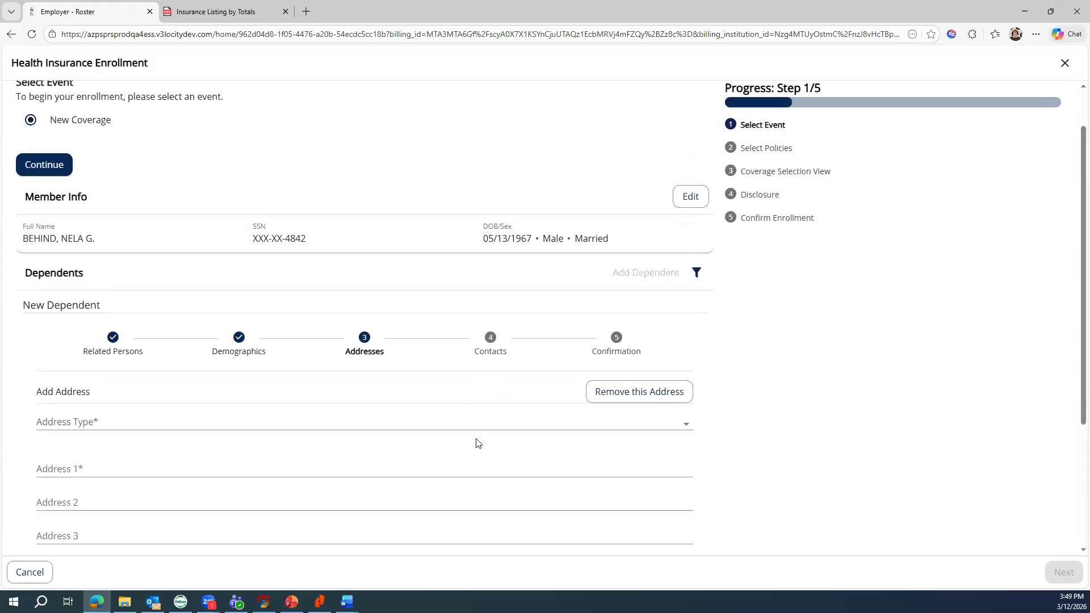
{"action": "scroll", "coordinate": [476, 443], "scroll_direction": "down", "scroll_amount": 1}
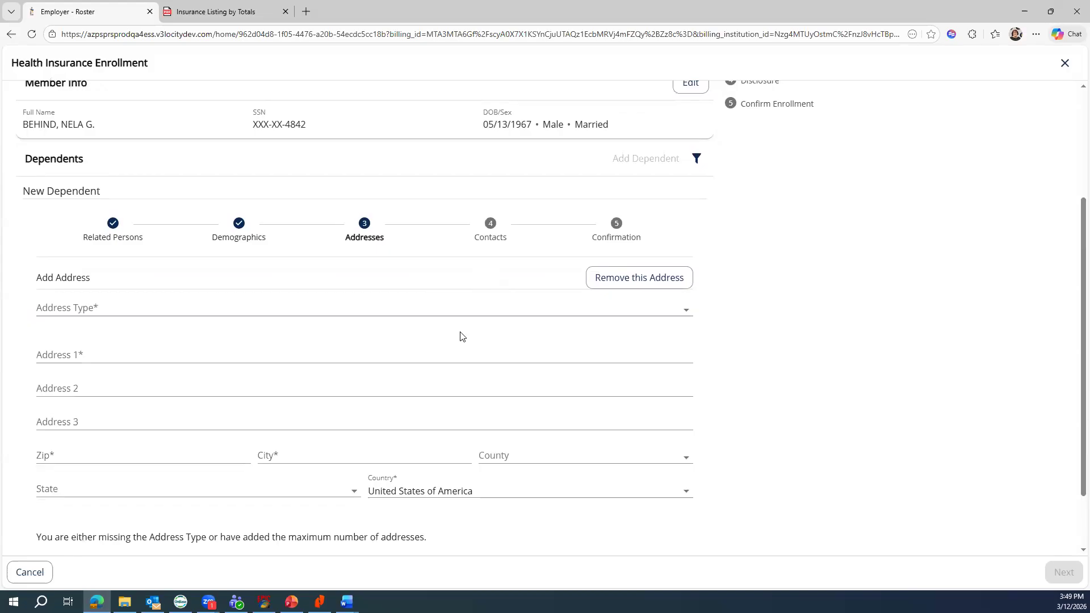
{"action": "scroll", "coordinate": [461, 336], "scroll_direction": "up", "scroll_amount": 1}
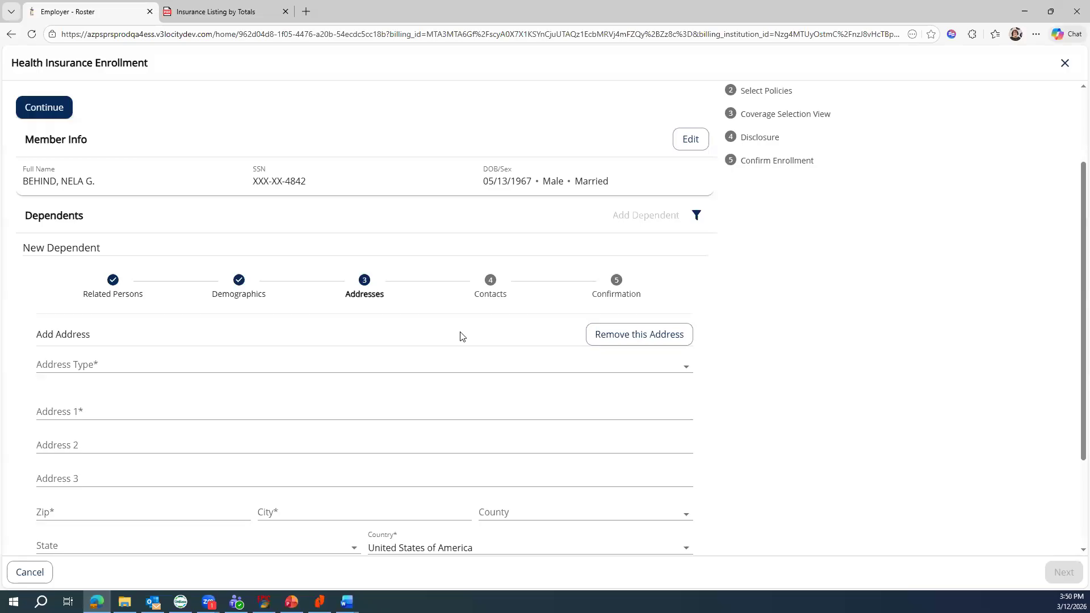
{"action": "left_click", "coordinate": [645, 338]}
{"action": "left_click", "coordinate": [462, 347]}
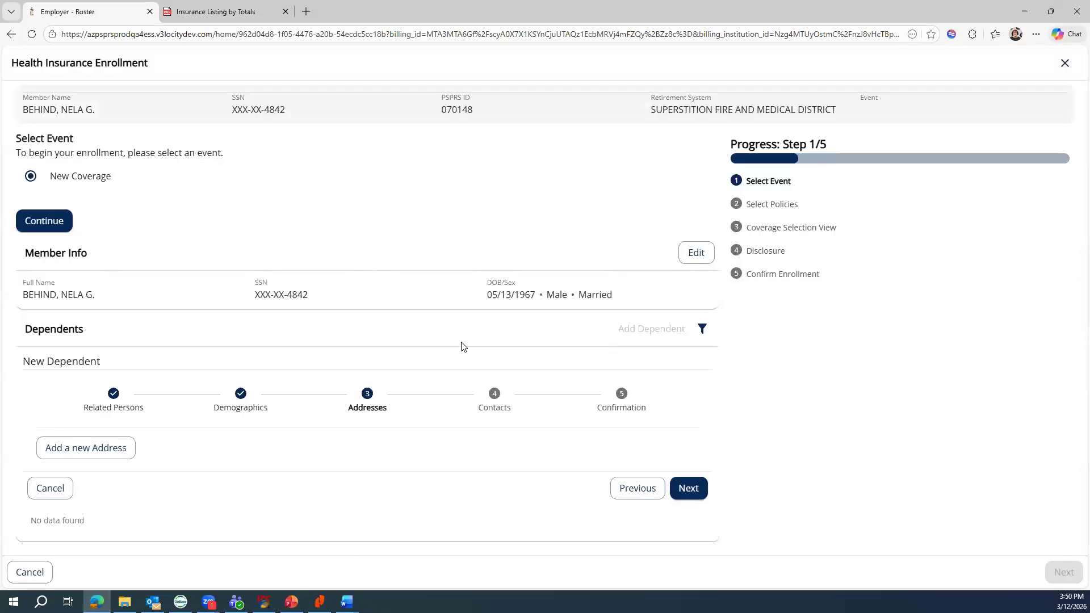
{"action": "left_click", "coordinate": [688, 494]}
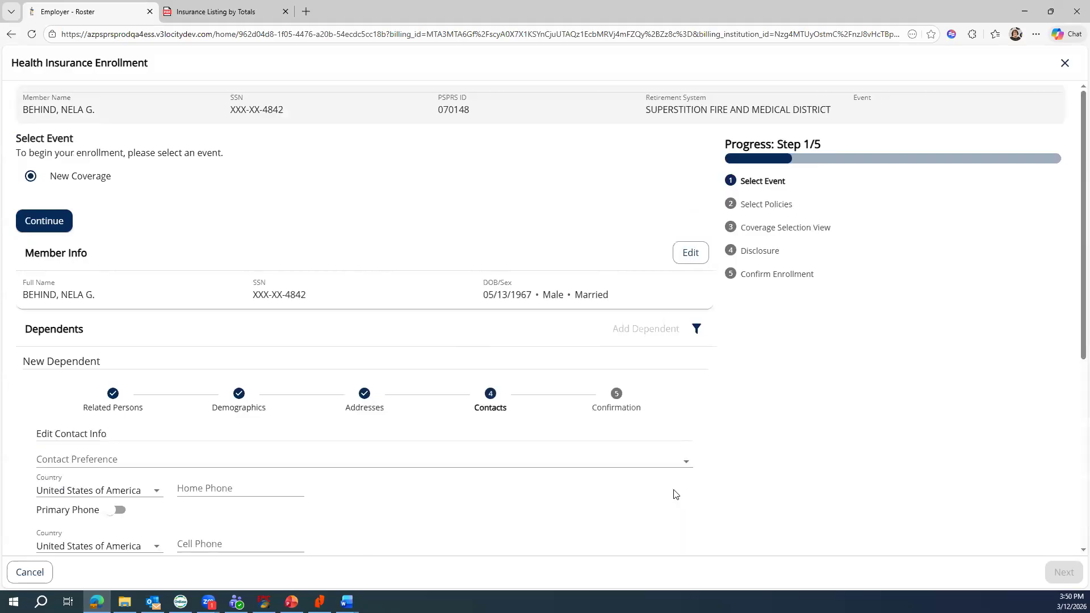
- Set the spouse's contact preference to Phone with her home phone number, then review Confirmation
{"action": "scroll", "coordinate": [527, 476], "scroll_direction": "down", "scroll_amount": 3}
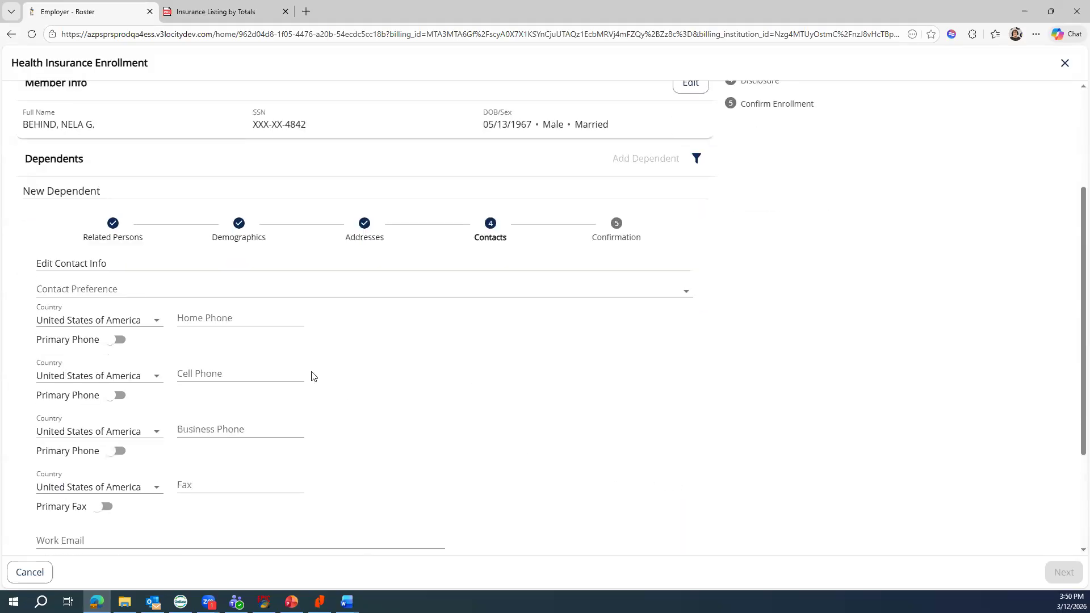
{"action": "left_click", "coordinate": [219, 296]}
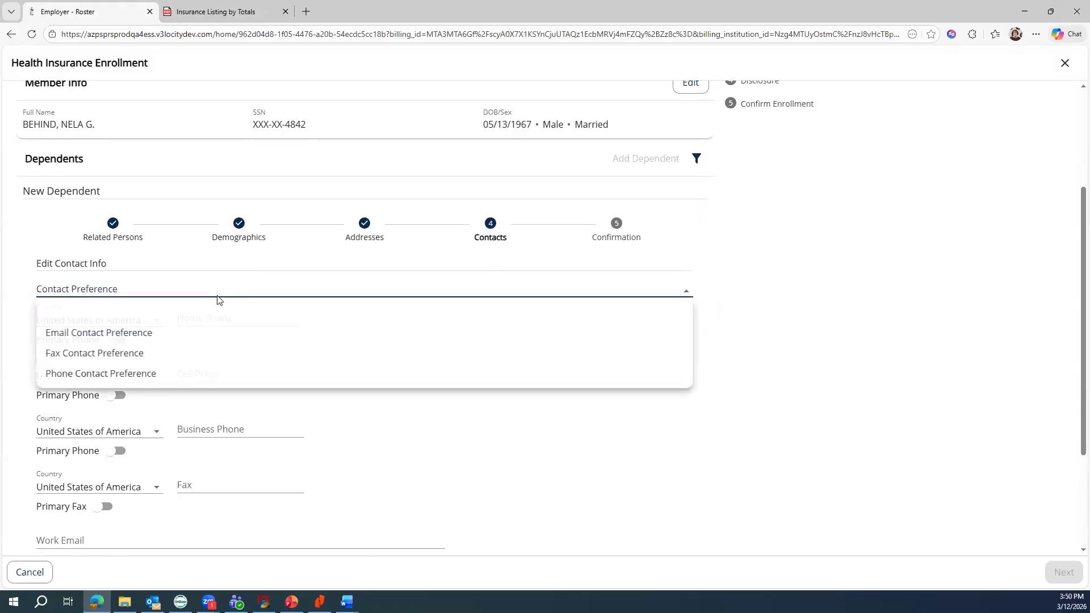
{"action": "left_click", "coordinate": [130, 371]}
{"action": "left_click", "coordinate": [187, 318]}
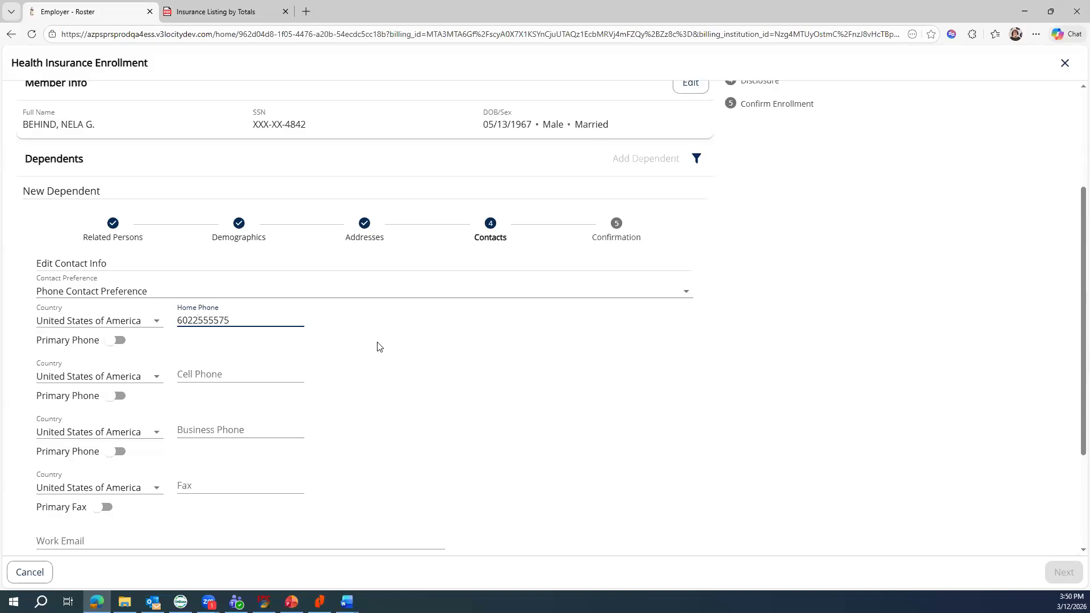
{"action": "key", "text": "Tab"}
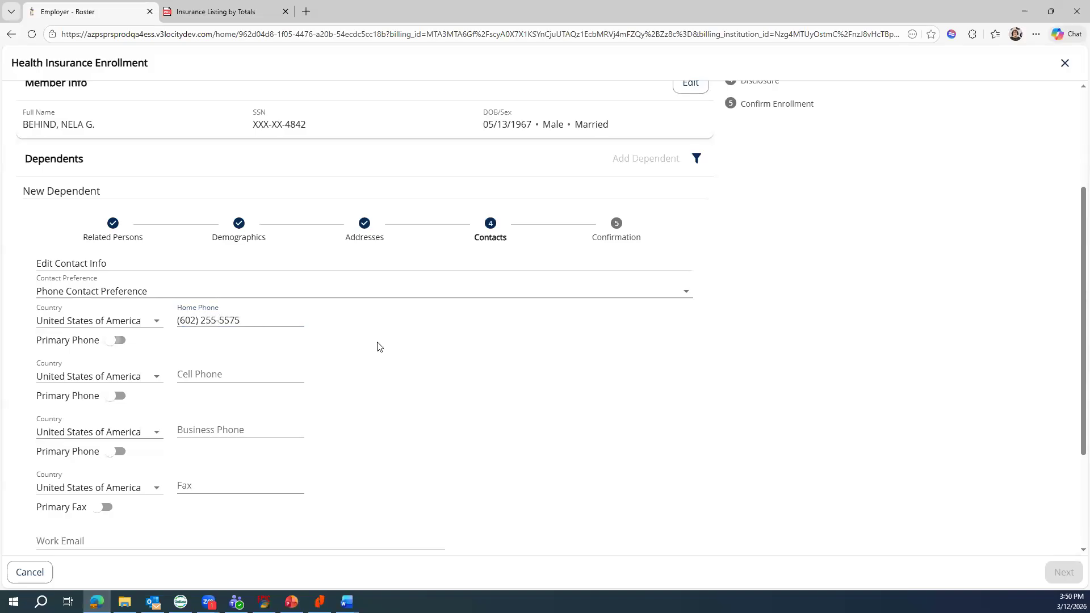
{"action": "scroll", "coordinate": [379, 346], "scroll_direction": "down", "scroll_amount": 3}
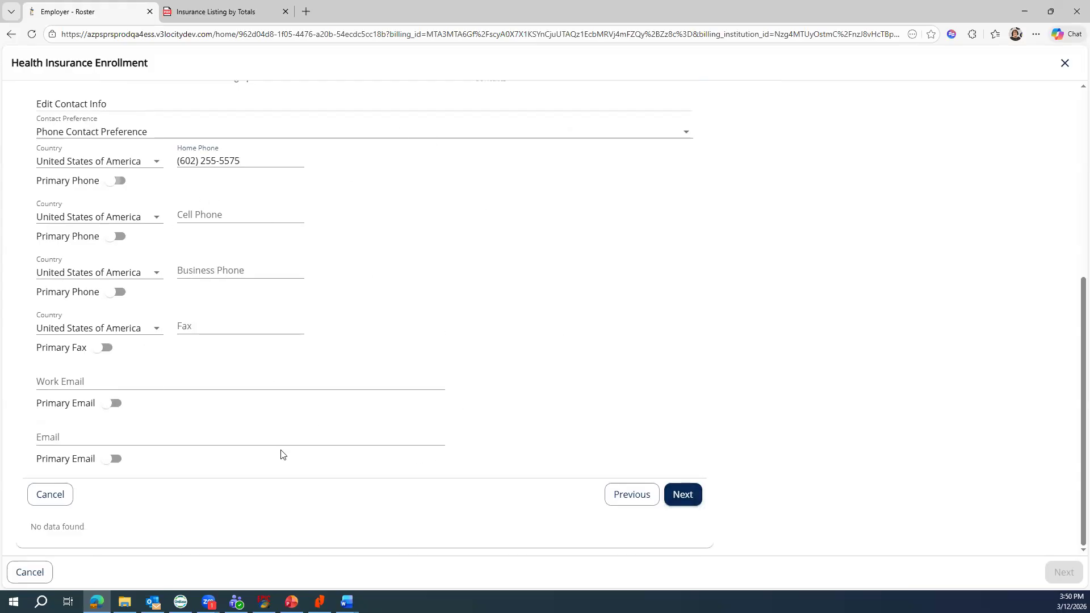
{"action": "left_click", "coordinate": [683, 495]}
{"action": "scroll", "coordinate": [685, 500], "scroll_direction": "down", "scroll_amount": 2}
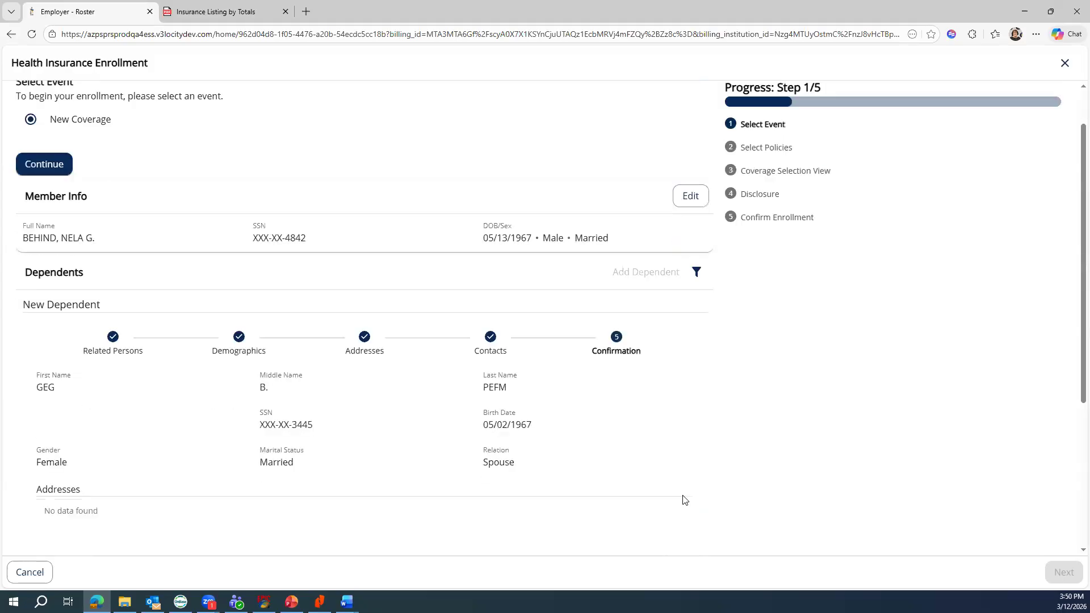
{"action": "scroll", "coordinate": [685, 499], "scroll_direction": "up", "scroll_amount": 2}
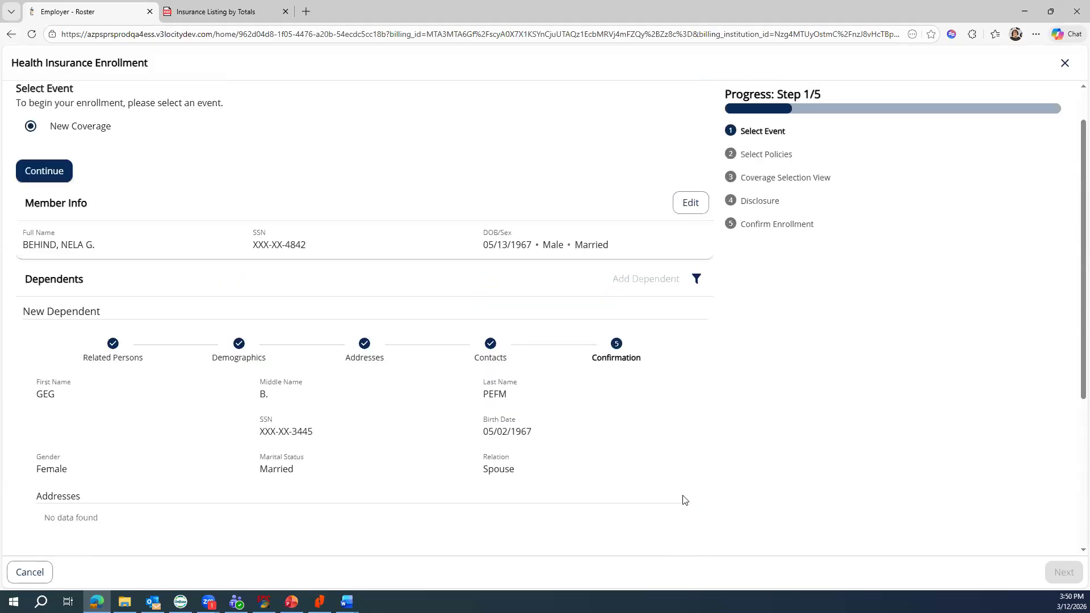
{"action": "scroll", "coordinate": [685, 499], "scroll_direction": "down", "scroll_amount": 1}
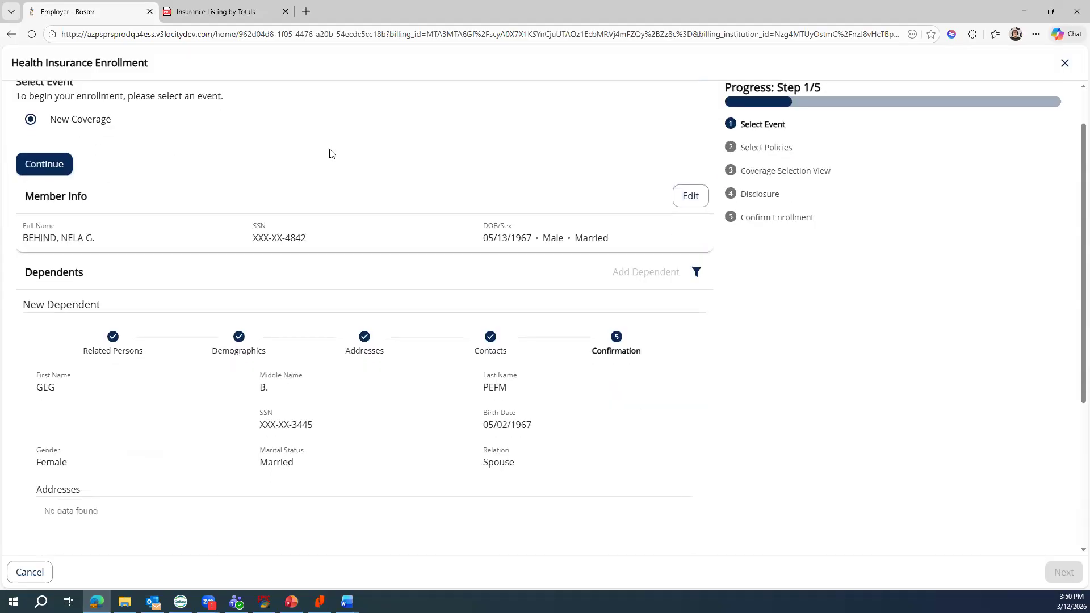
- Confirm New Coverage and pick February 28, 2026 as the Event Date
{"action": "left_click", "coordinate": [50, 166]}
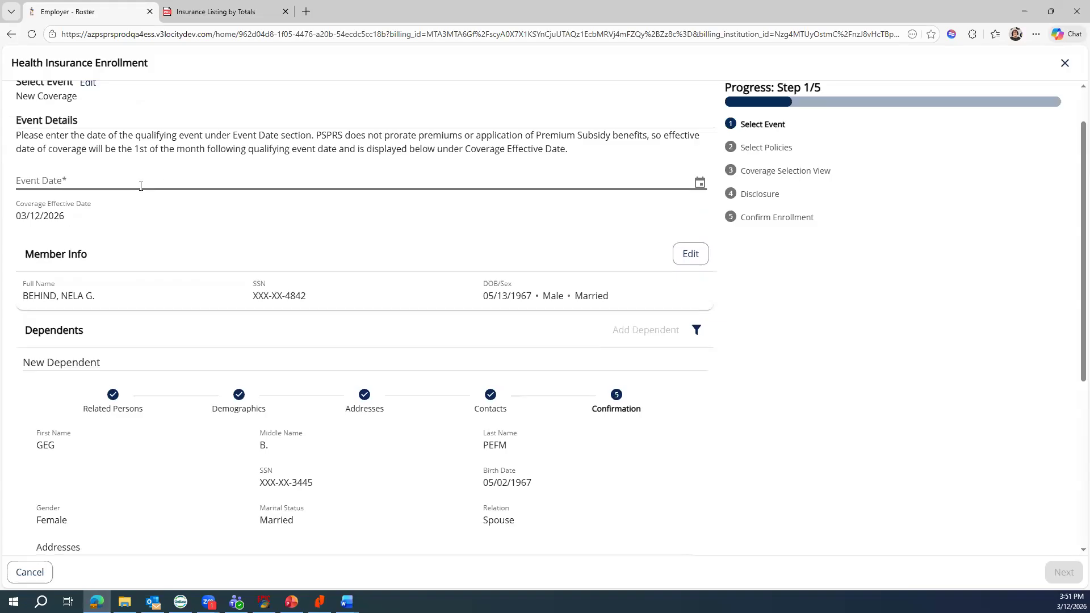
{"action": "left_click", "coordinate": [112, 181]}
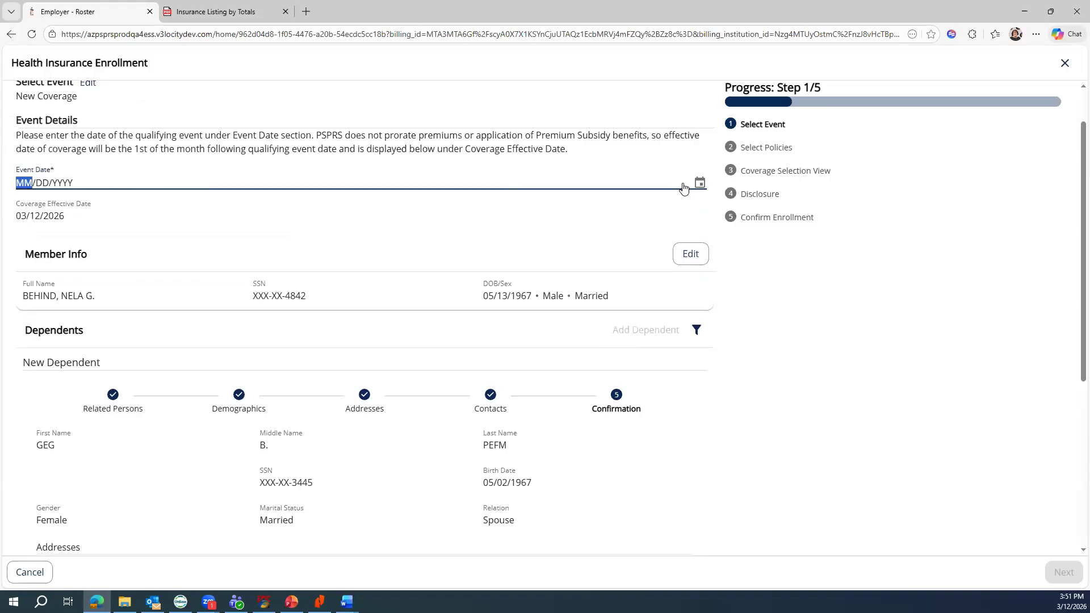
{"action": "left_click", "coordinate": [698, 183]}
{"action": "left_click", "coordinate": [157, 208]}
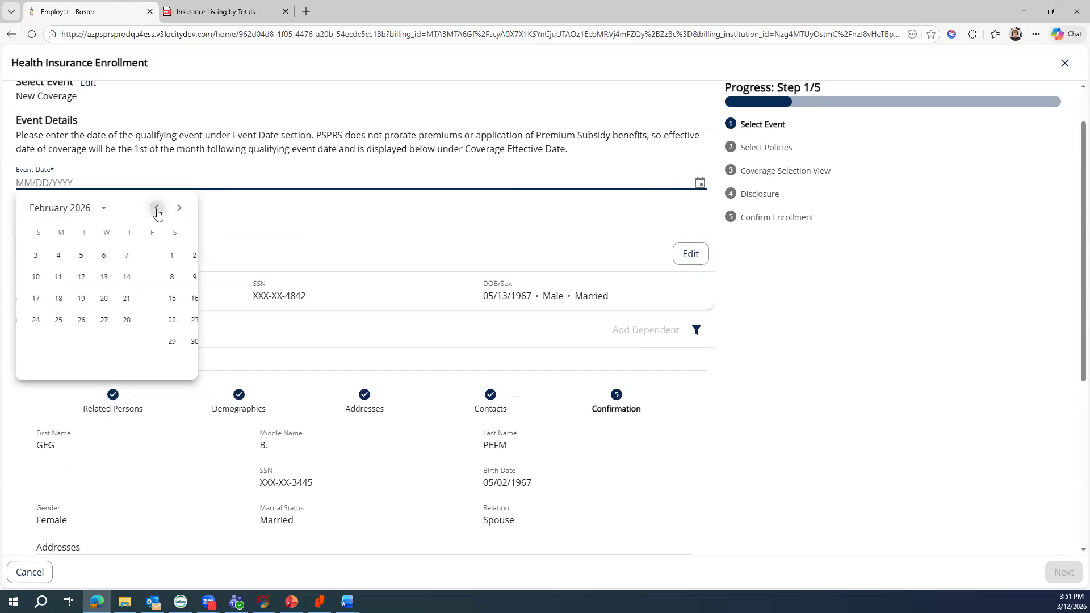
{"action": "left_click", "coordinate": [175, 319]}
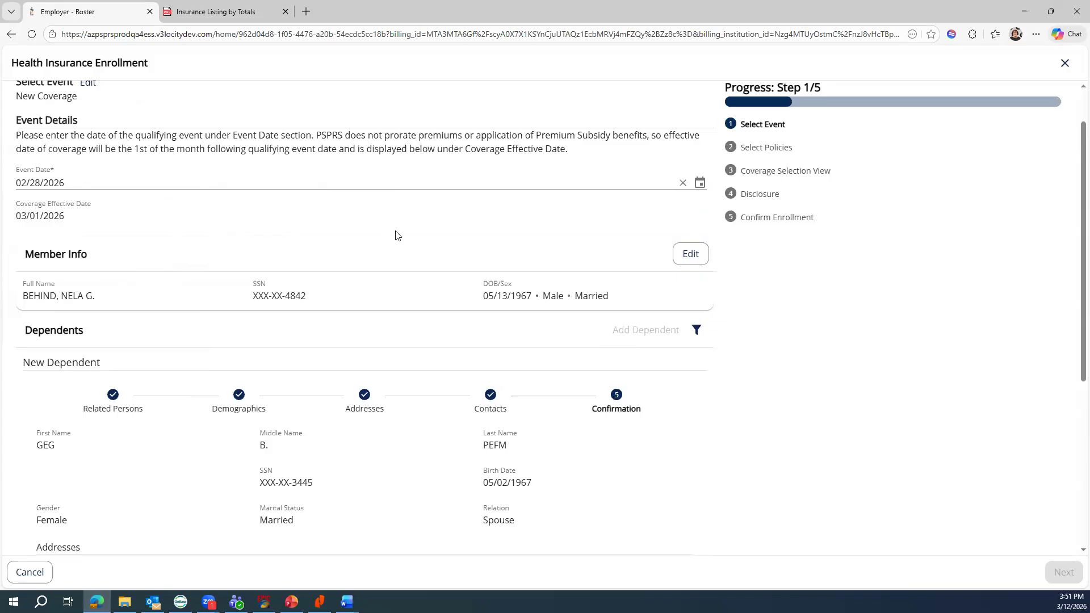
{"action": "scroll", "coordinate": [795, 348], "scroll_direction": "down", "scroll_amount": 5}
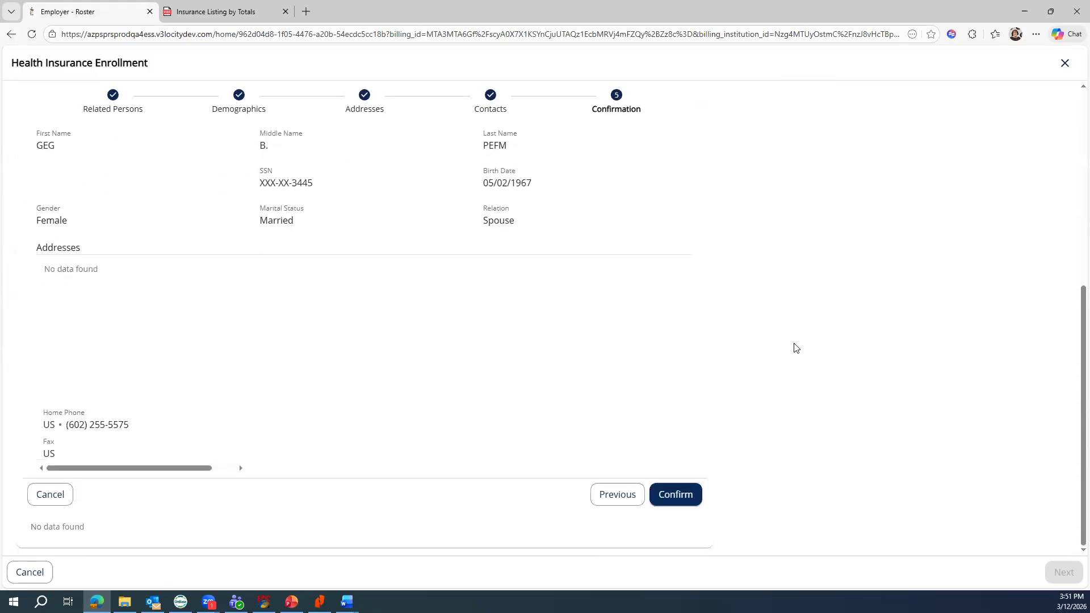
- Confirm the spouse dependent, dismiss the notice, and advance to Select Policies
{"action": "left_click", "coordinate": [675, 493]}
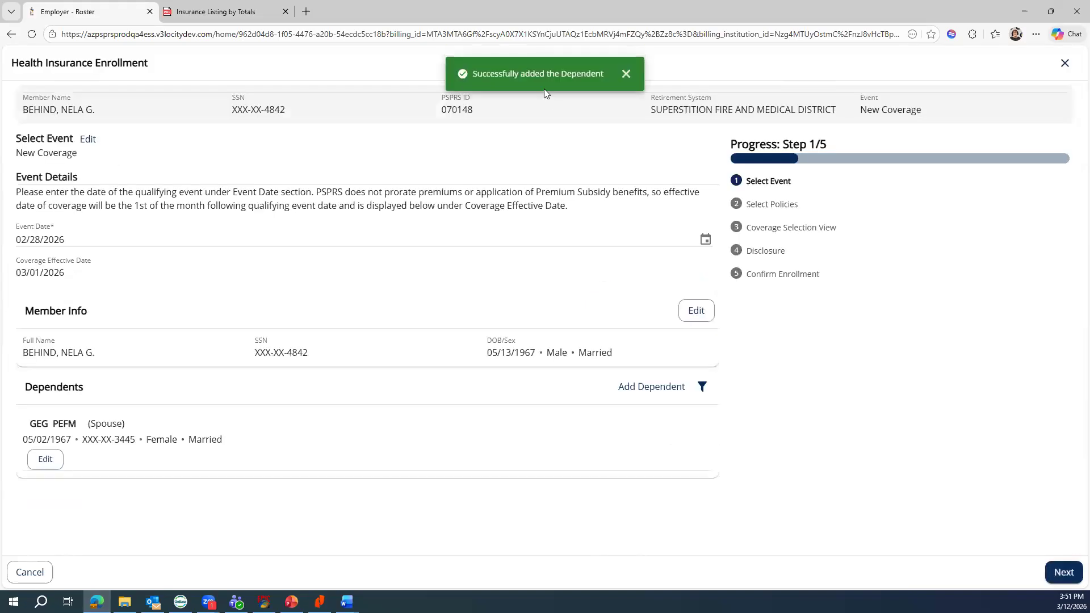
{"action": "left_click", "coordinate": [626, 75]}
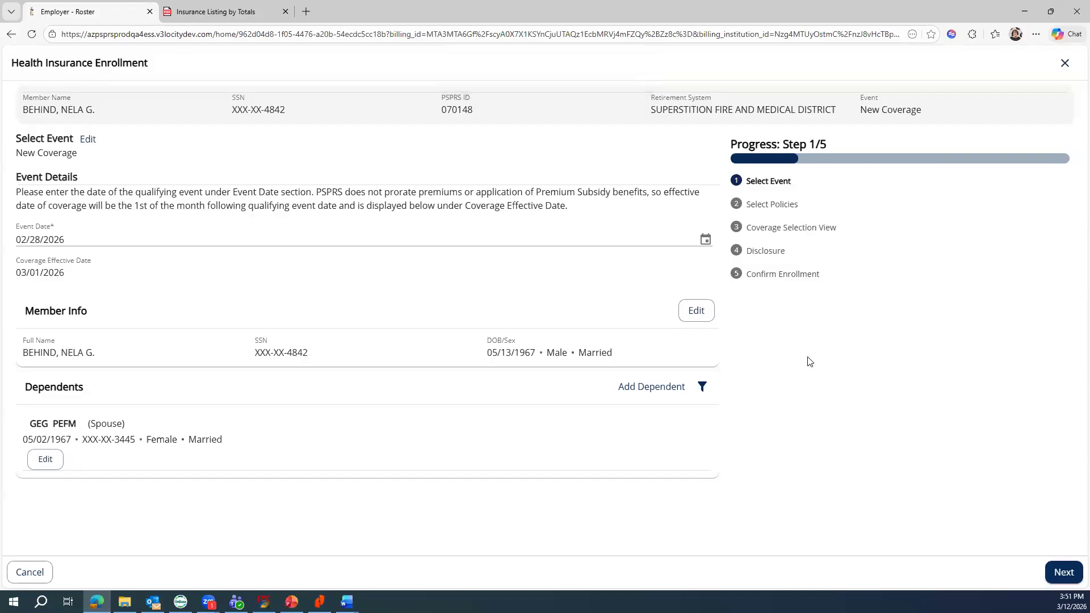
{"action": "left_click", "coordinate": [1062, 571]}
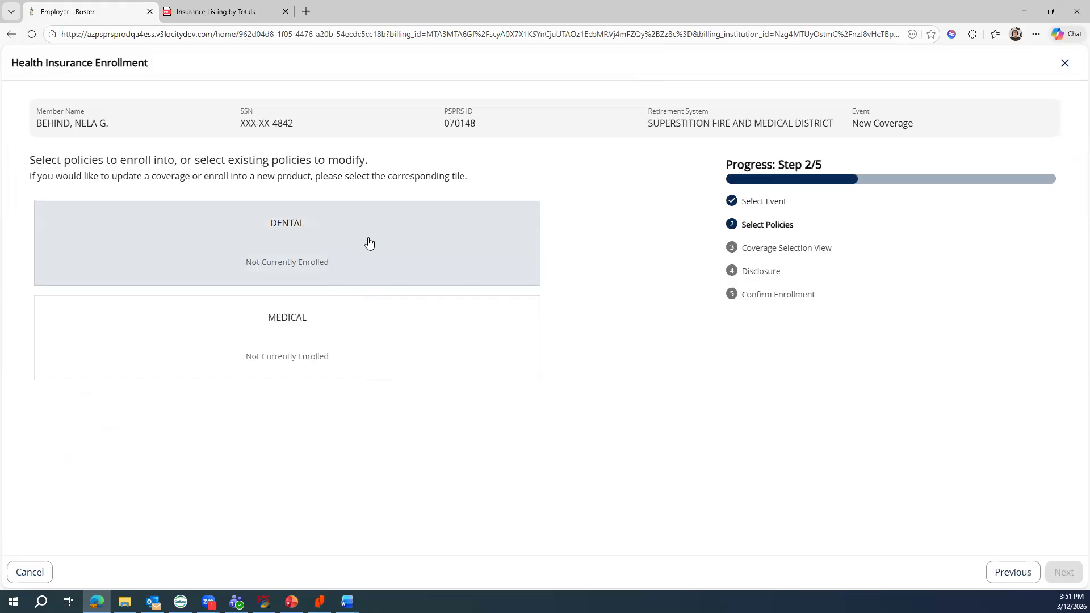
- Select both the DENTAL and MEDICAL policies for enrollment and continue
{"action": "left_click", "coordinate": [396, 244]}
{"action": "left_click", "coordinate": [431, 336]}
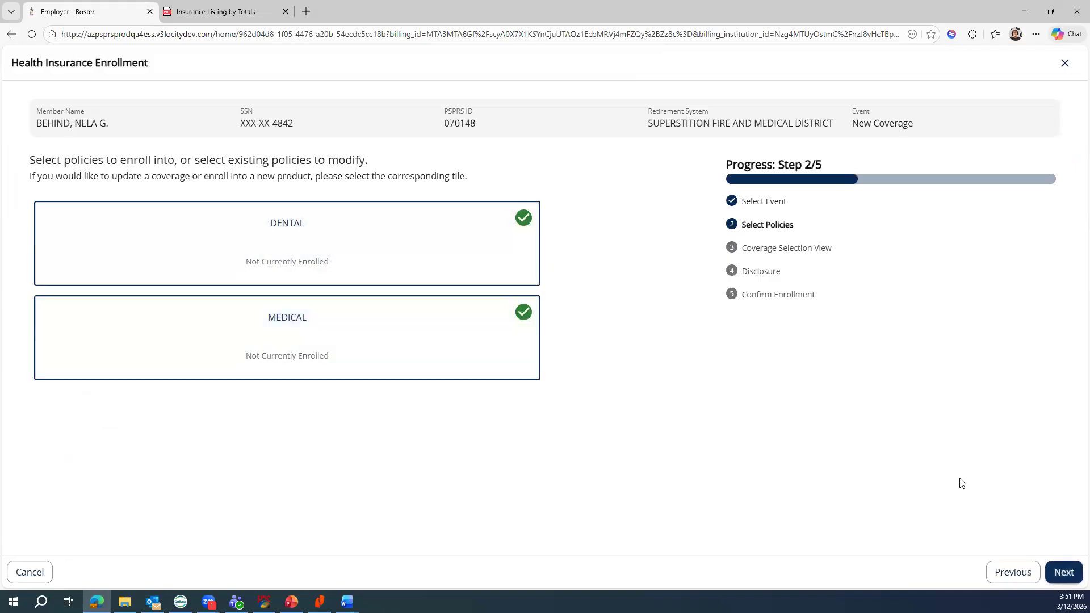
{"action": "left_click", "coordinate": [1075, 574]}
- Choose the Family (Single + 1) tier for the Dental plan
{"action": "left_click", "coordinate": [1063, 573]}
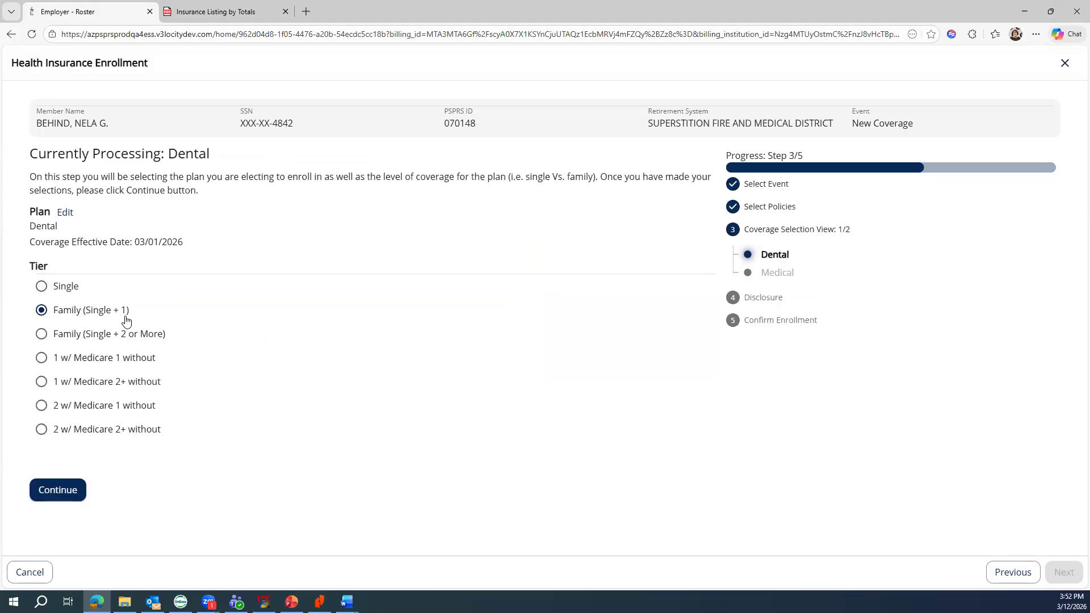
{"action": "left_click", "coordinate": [59, 495]}
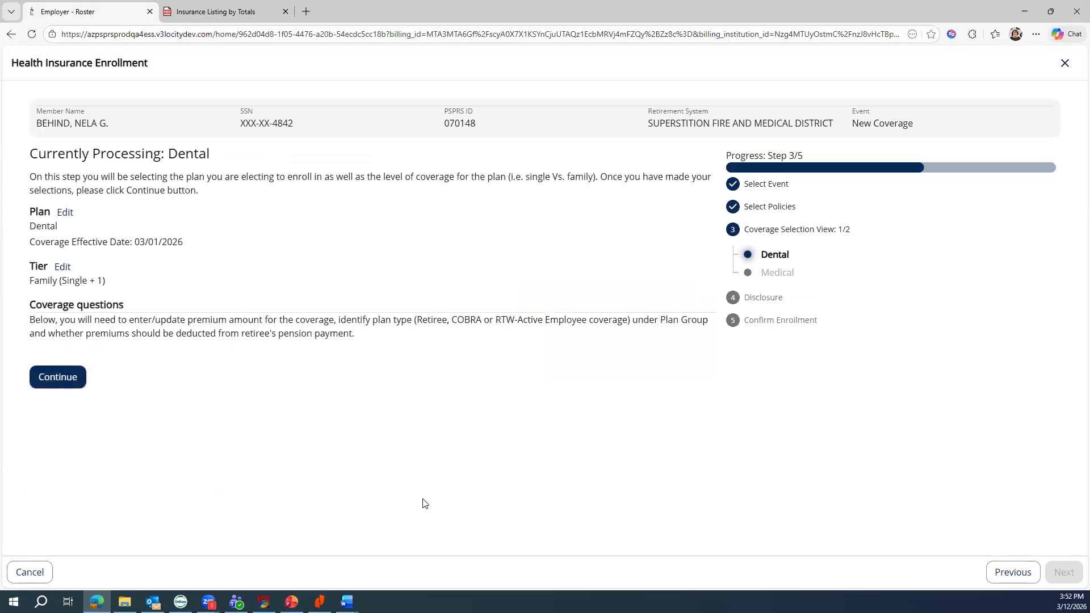
- Enter Dental benefit premium 90, Plan Group RETIREE, and No Deduct set to No
{"action": "left_click", "coordinate": [219, 393]}
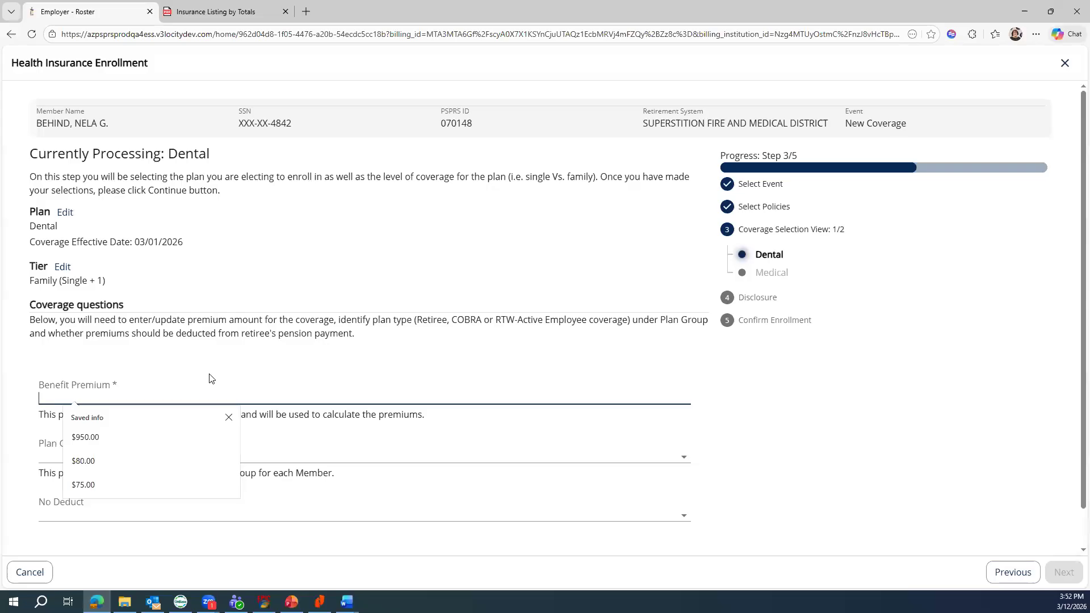
{"action": "type", "text": "90"}
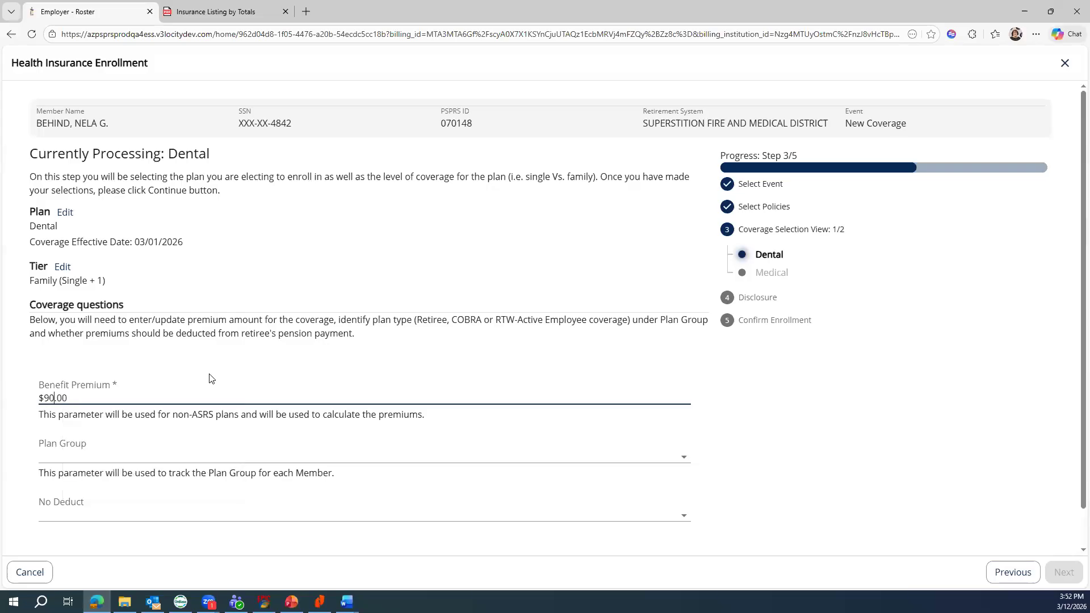
{"action": "left_click", "coordinate": [236, 457]}
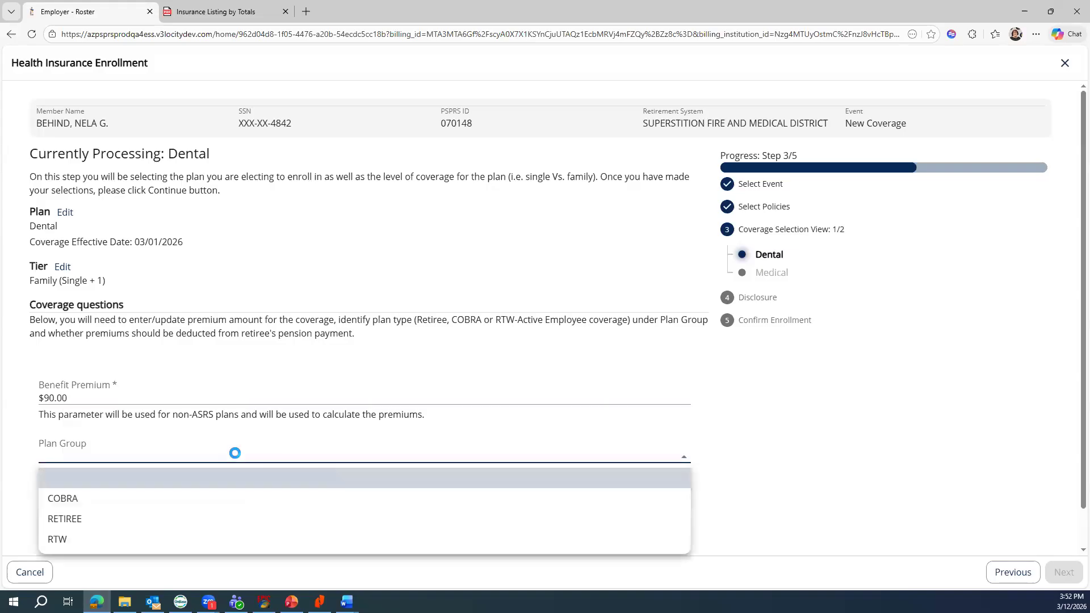
{"action": "left_click", "coordinate": [71, 523]}
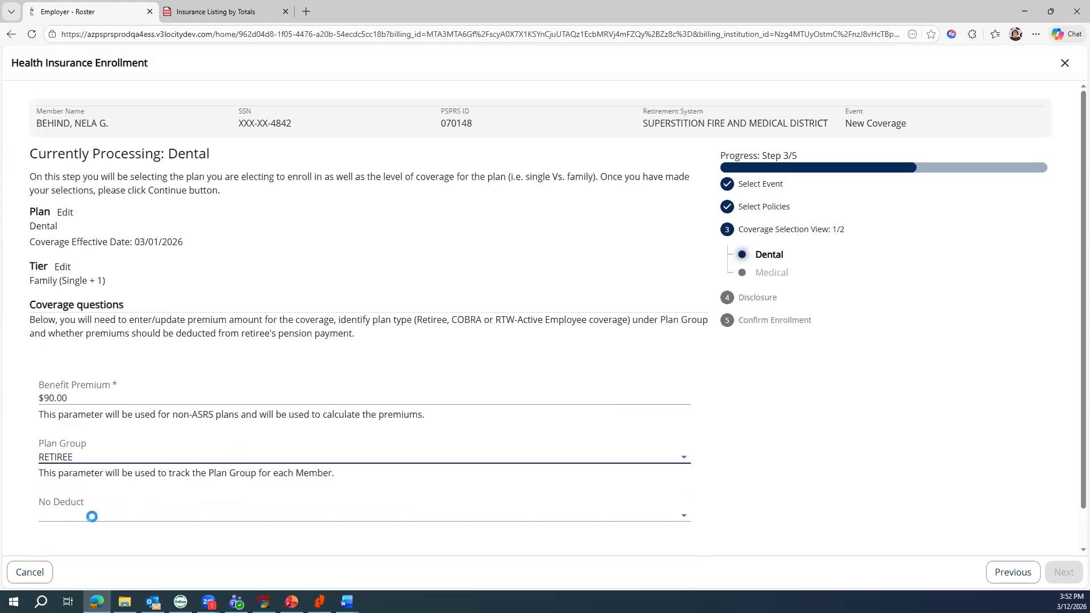
{"action": "key", "text": "alt+Tab"}
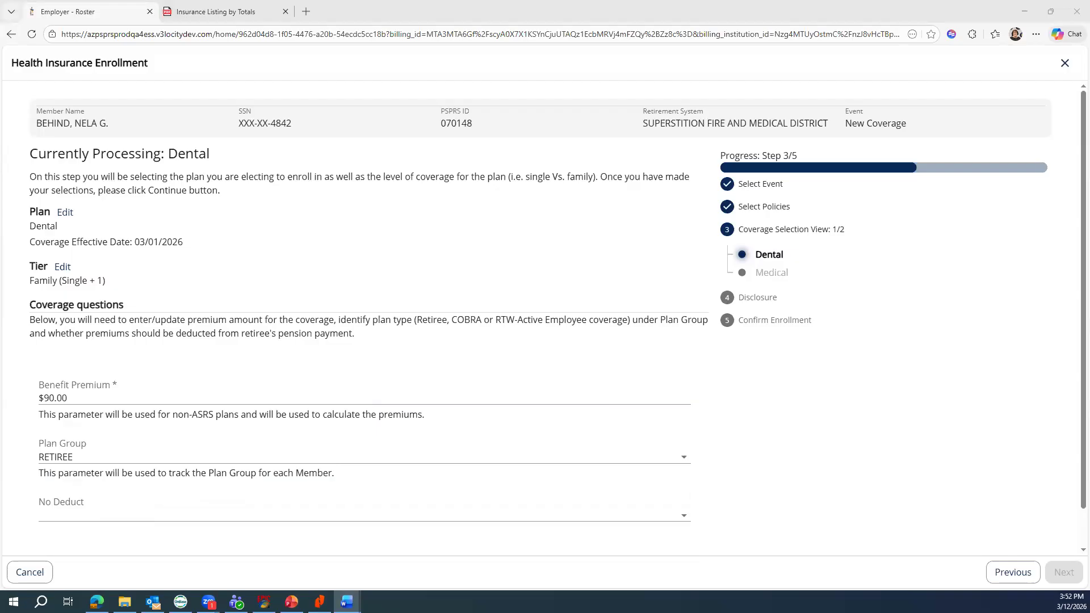
{"action": "left_click", "coordinate": [95, 520]}
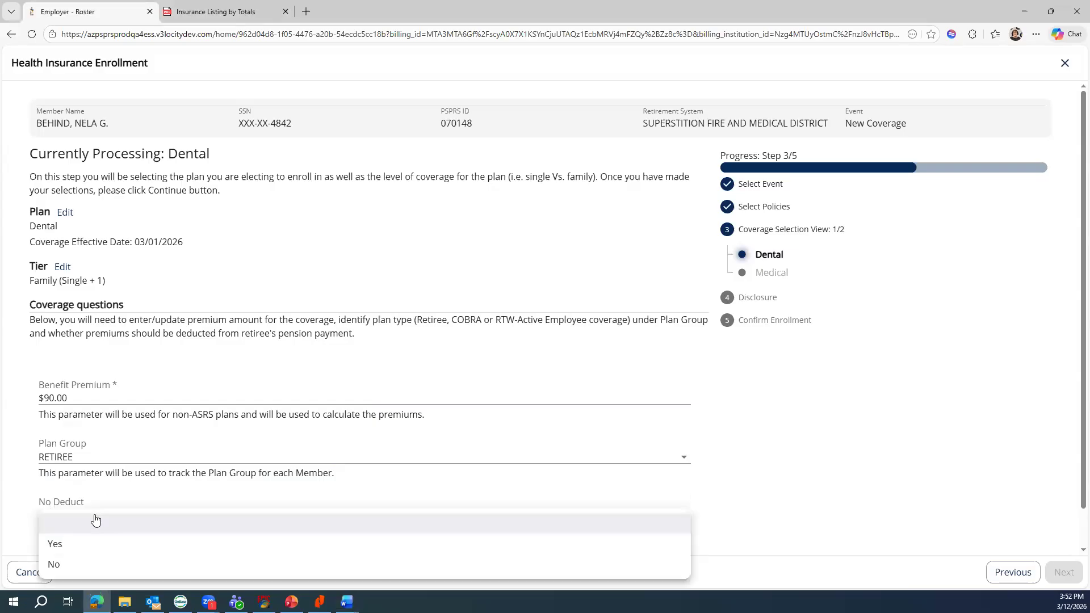
{"action": "left_click", "coordinate": [78, 566]}
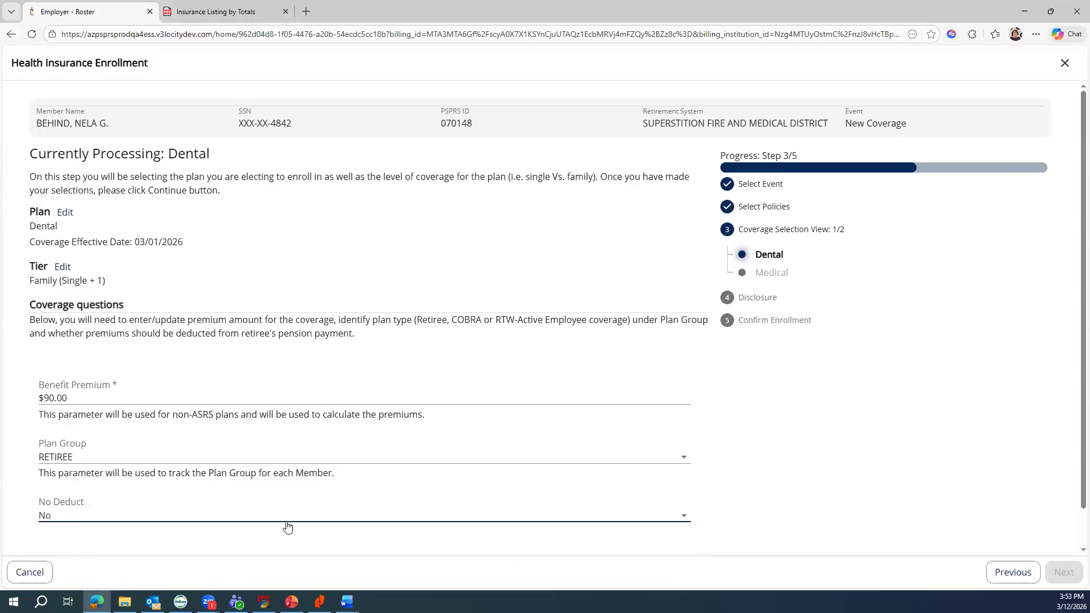
{"action": "scroll", "coordinate": [799, 436], "scroll_direction": "down", "scroll_amount": 1}
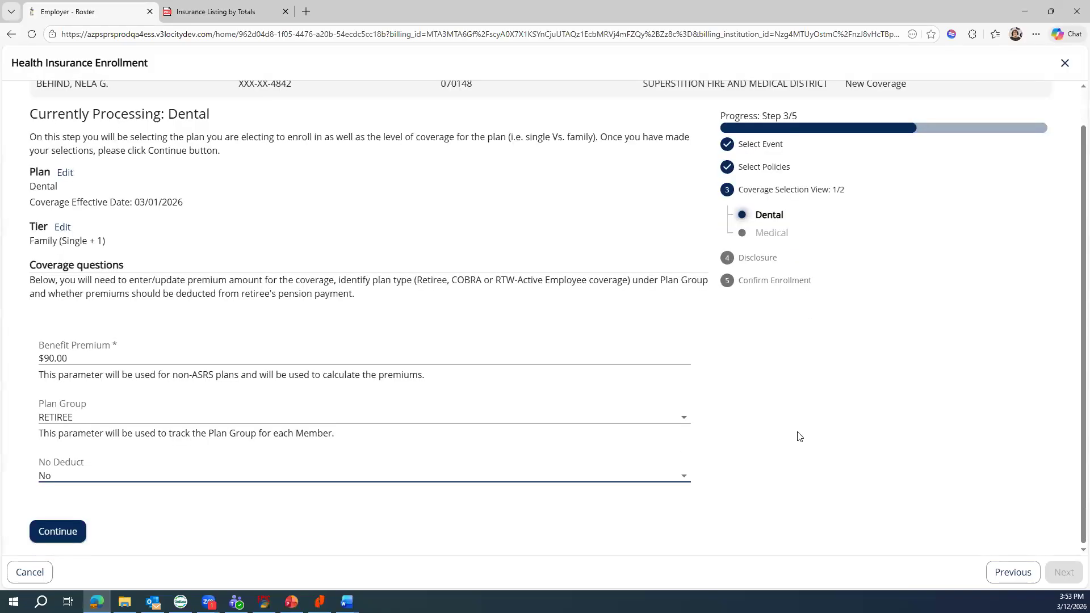
{"action": "scroll", "coordinate": [138, 491], "scroll_direction": "down", "scroll_amount": 1}
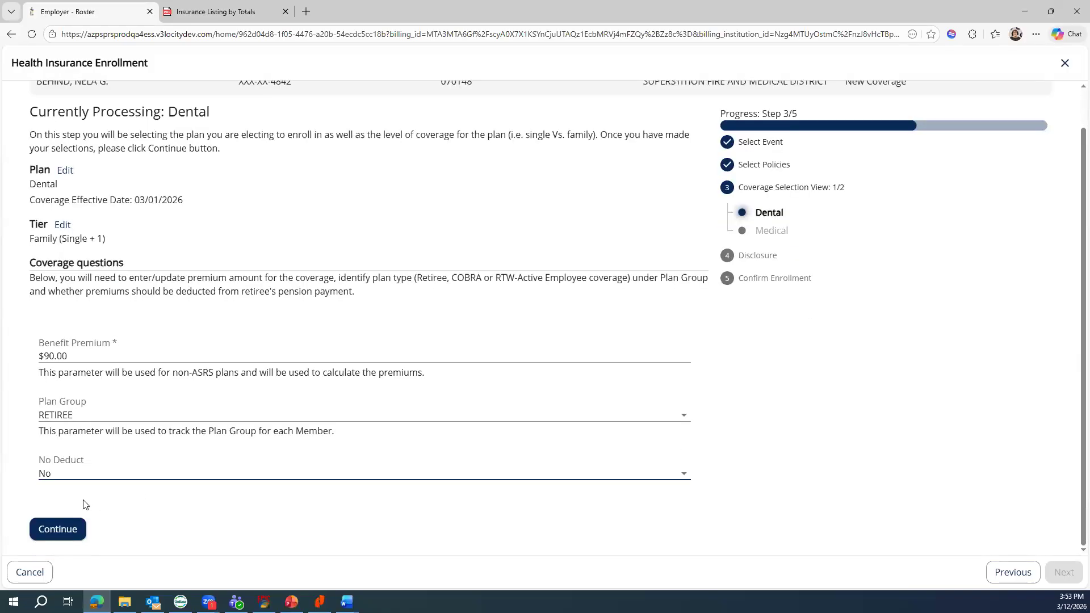
- Save Dental coverage for spouse and retiree at $90.00 monthly
{"action": "left_click", "coordinate": [60, 531]}
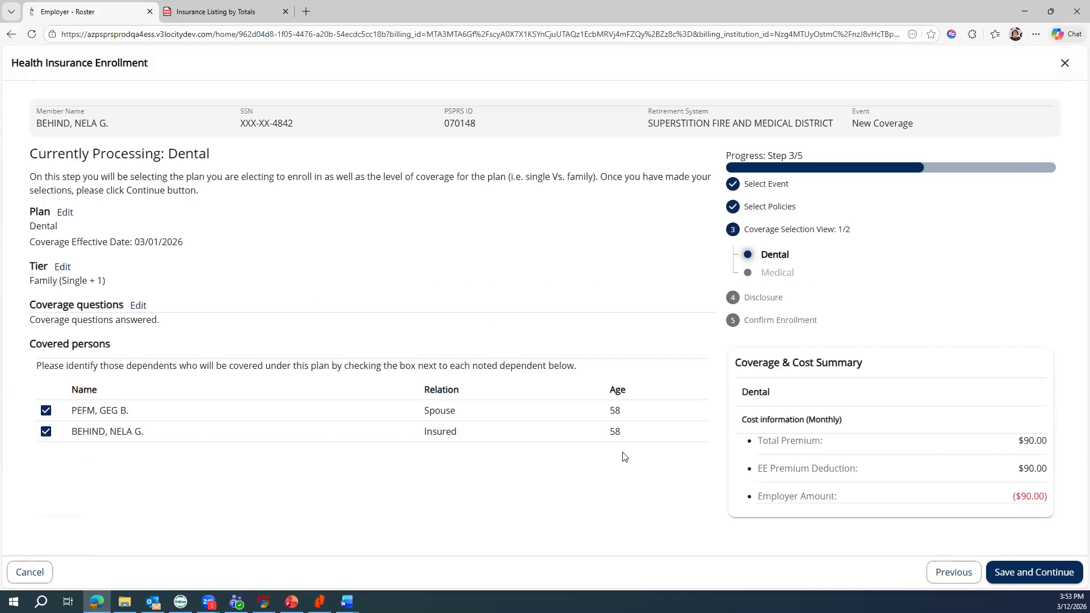
{"action": "left_click", "coordinate": [1021, 572]}
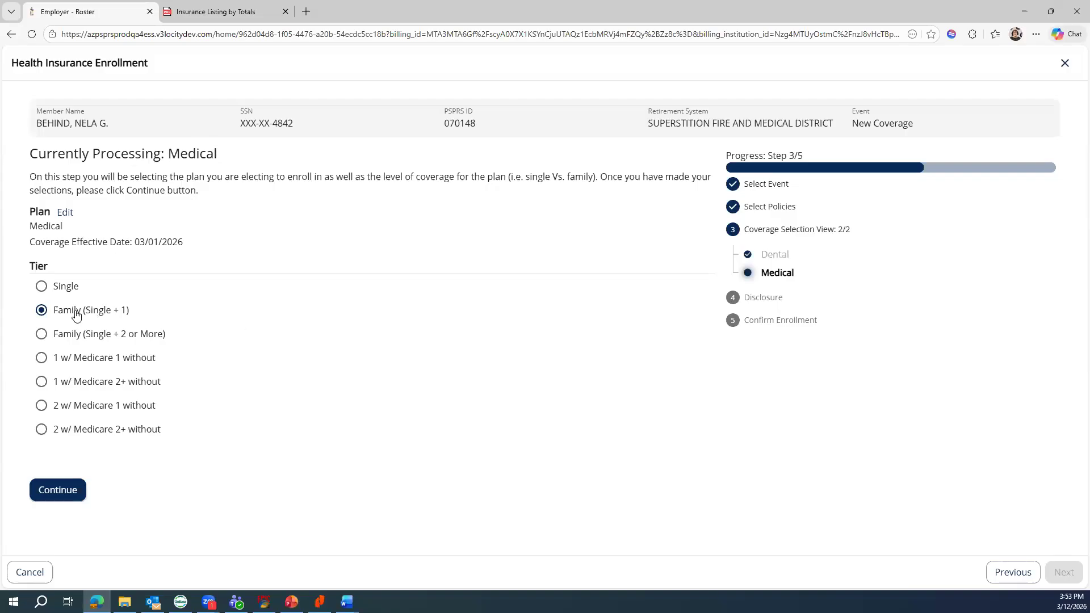
- Pick the Family (Single + 1) Medical tier with premium 1050 and plan group RETIREE
{"action": "left_click", "coordinate": [63, 491]}
{"action": "left_click", "coordinate": [122, 398]}
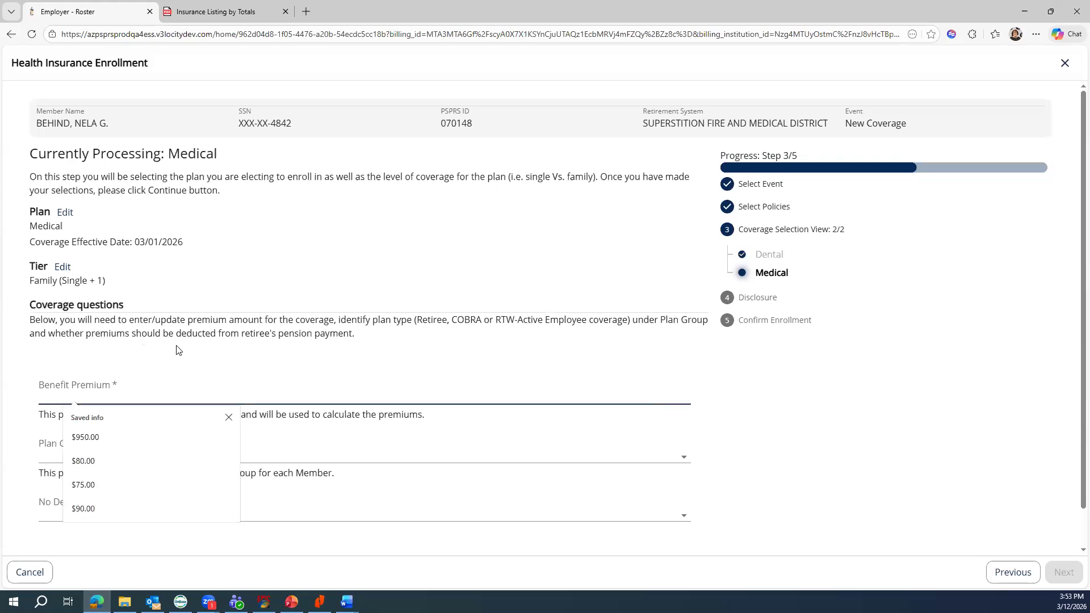
{"action": "type", "text": "1050"}
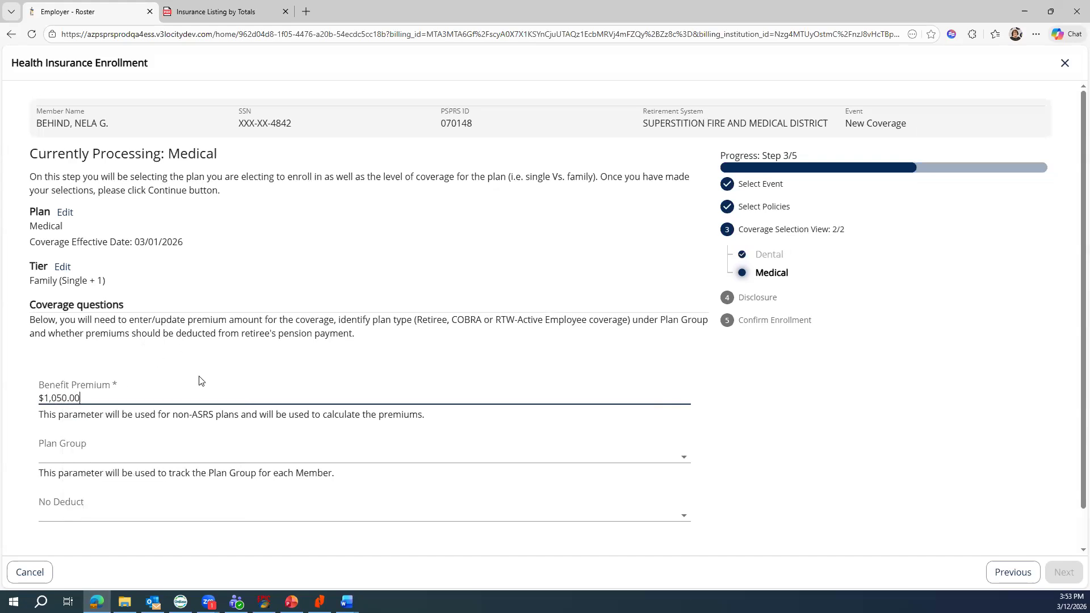
{"action": "left_click", "coordinate": [210, 452]}
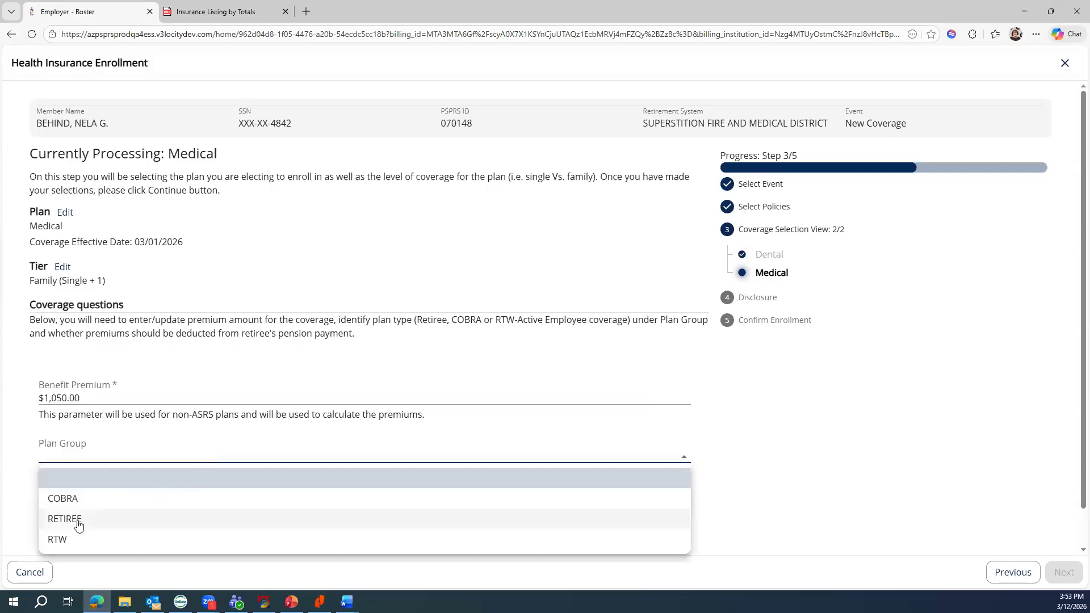
{"action": "left_click", "coordinate": [79, 525]}
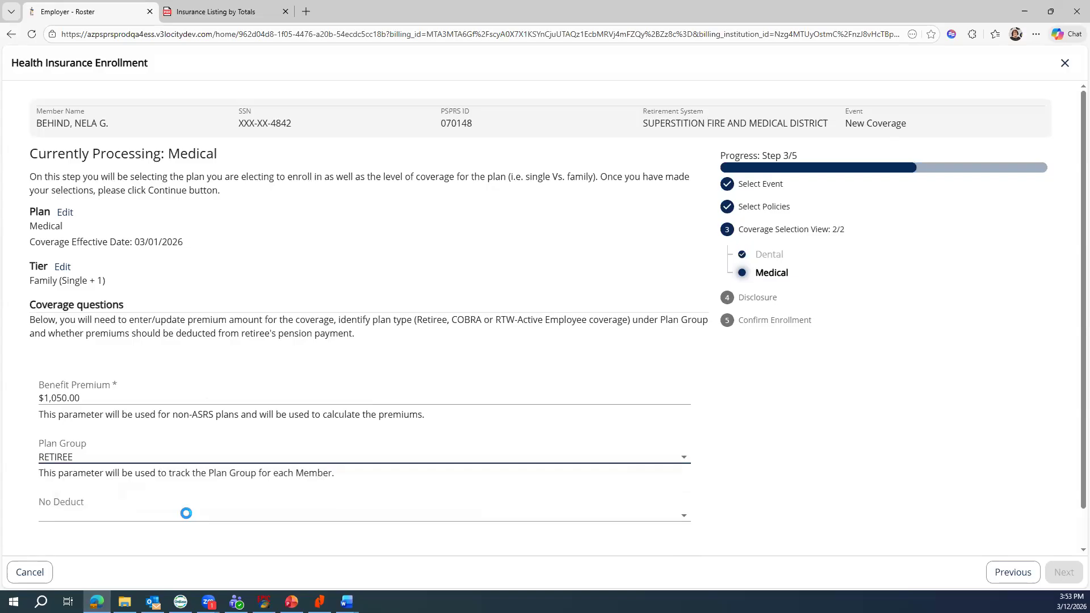
- Set No Deduct to No and save Medical coverage for retiree and spouse at $1,050.00
{"action": "left_click", "coordinate": [80, 517]}
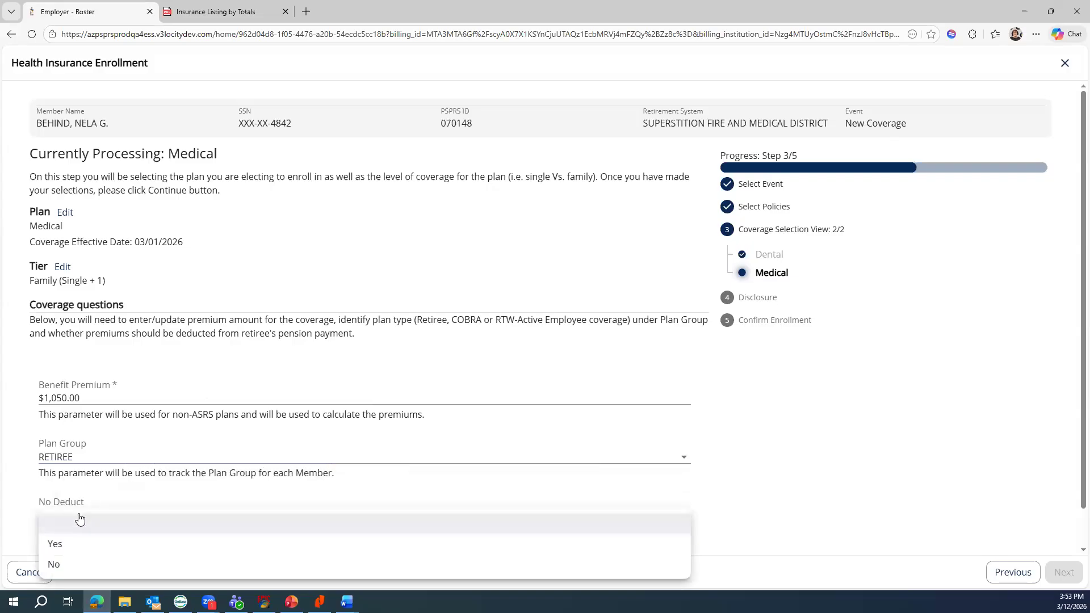
{"action": "left_click", "coordinate": [68, 568]}
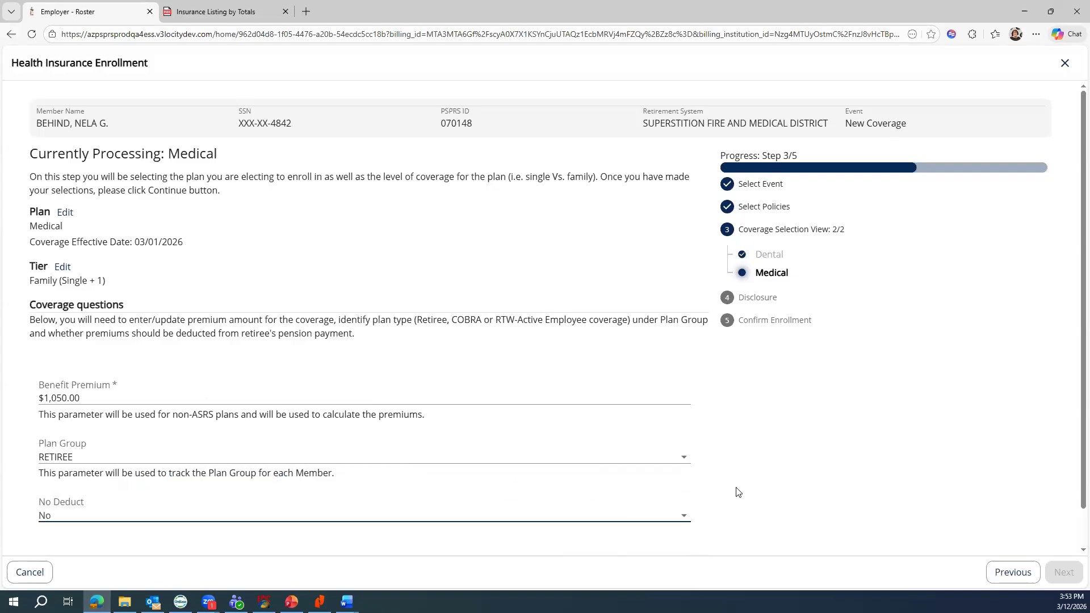
{"action": "scroll", "coordinate": [737, 491], "scroll_direction": "down", "scroll_amount": 1}
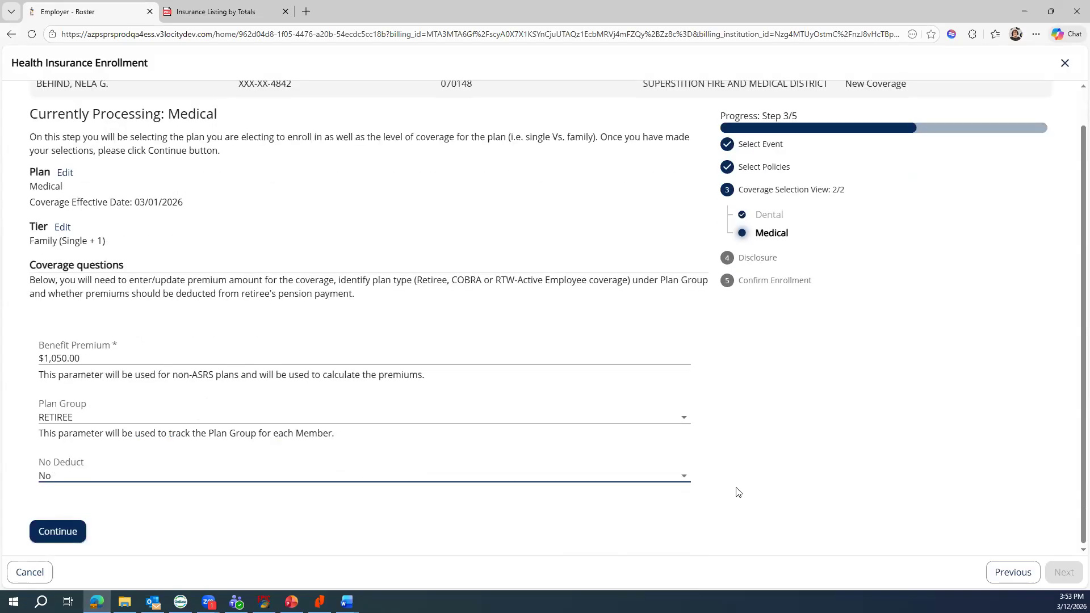
{"action": "left_click", "coordinate": [59, 529]}
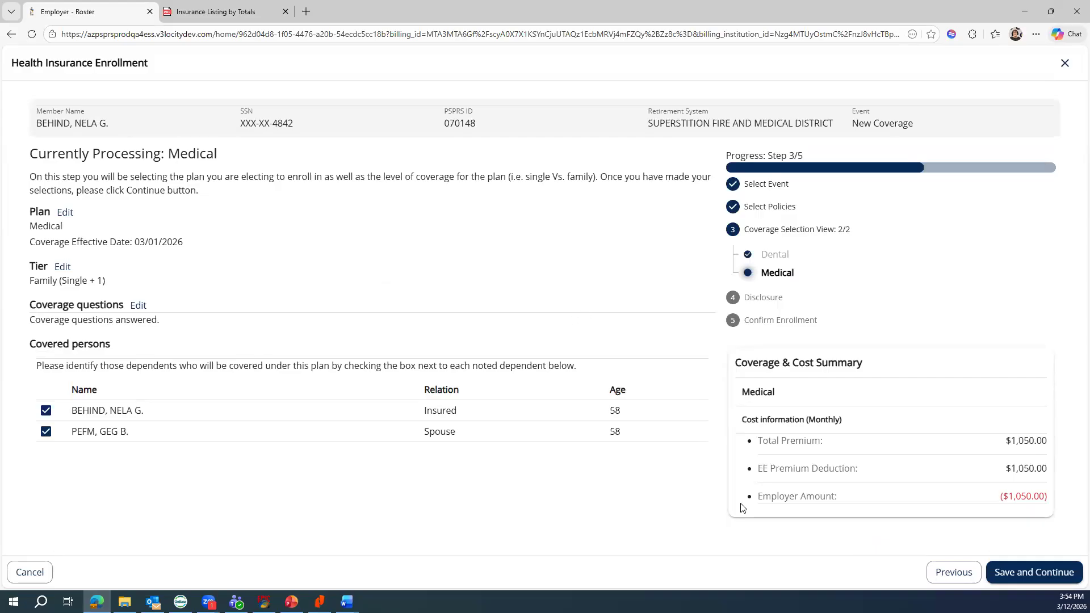
{"action": "left_click", "coordinate": [1021, 574]}
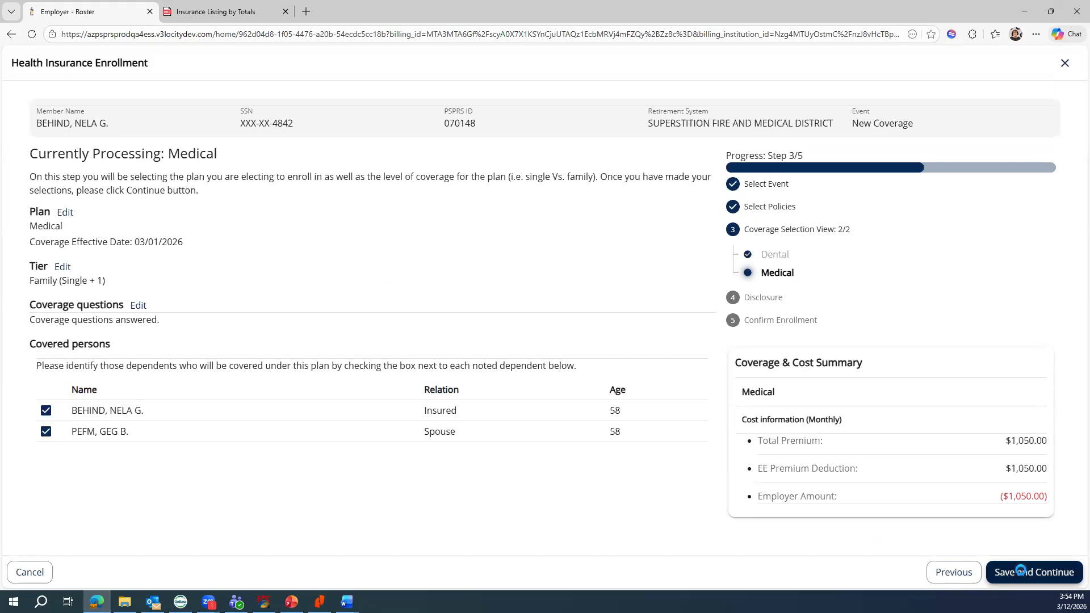
- Review the Confirm Enrollment summary and finish the dental and medical enrollment
{"action": "left_click", "coordinate": [1021, 573]}
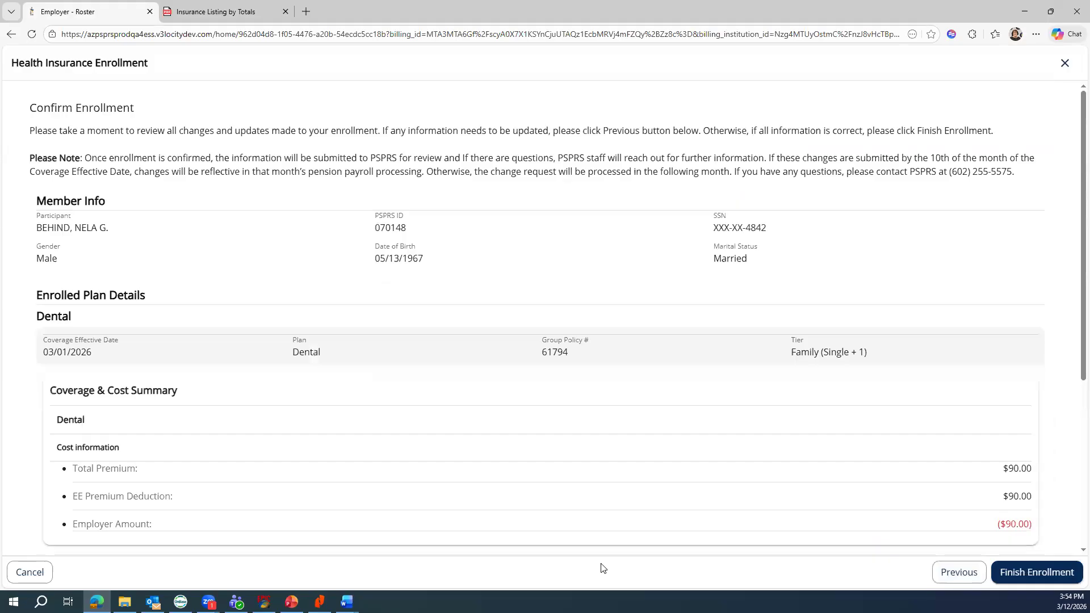
{"action": "scroll", "coordinate": [641, 455], "scroll_direction": "down", "scroll_amount": 5}
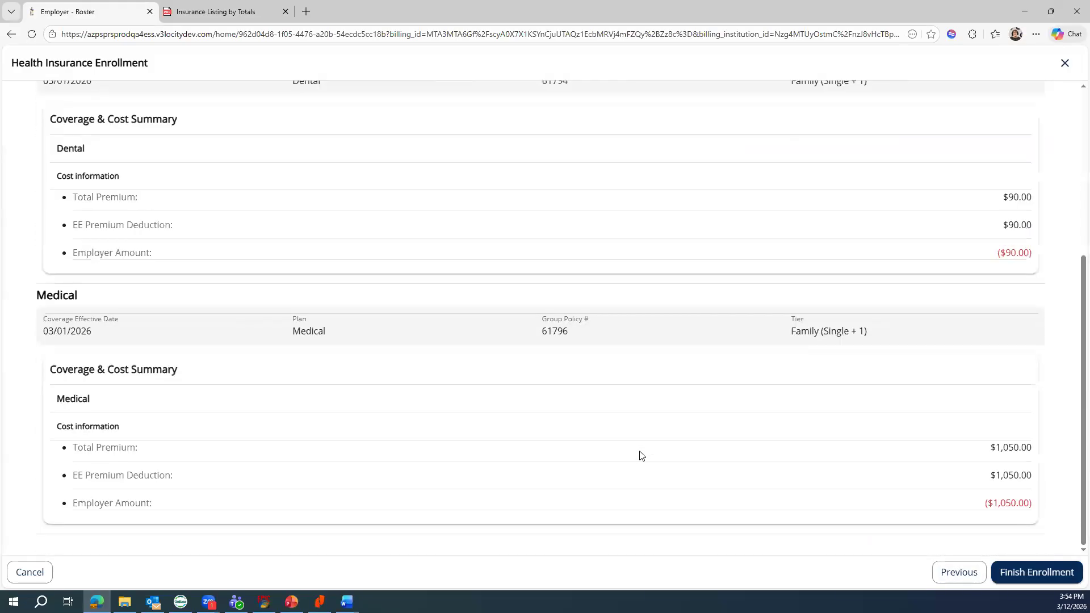
{"action": "scroll", "coordinate": [640, 455], "scroll_direction": "up", "scroll_amount": 5}
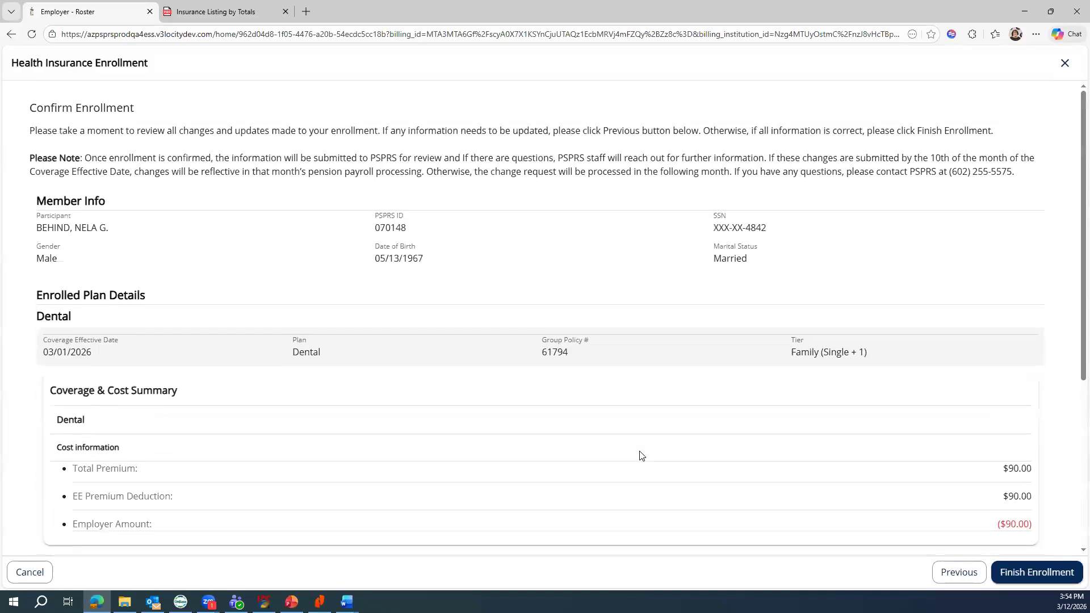
{"action": "left_click", "coordinate": [1038, 573]}
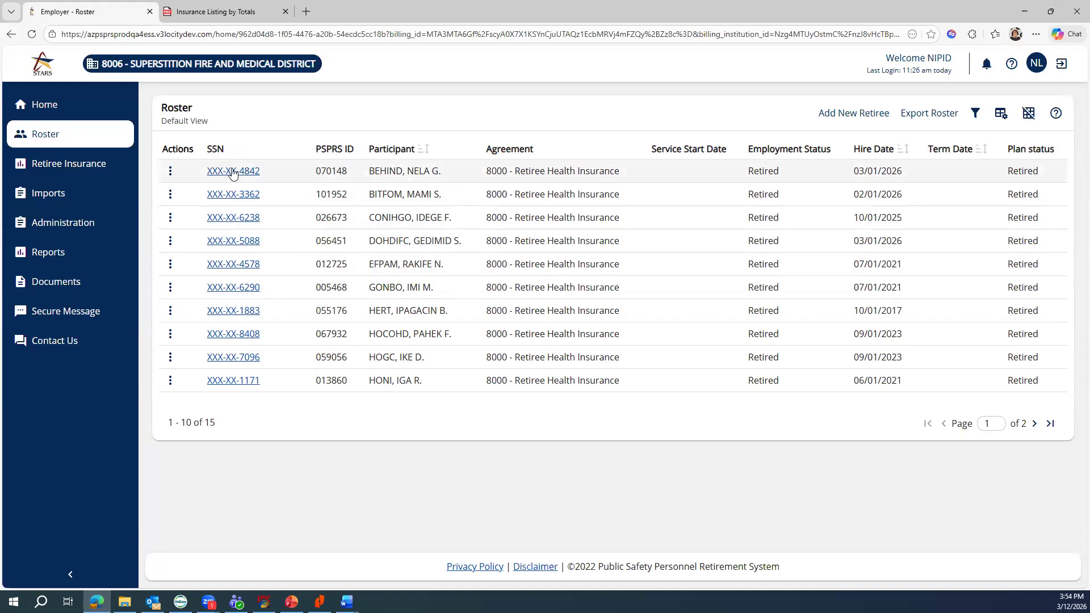
- Open the retiree's Employee Details and confirm Medical and Dental coverages start 03/01/2026
{"action": "left_click", "coordinate": [232, 172]}
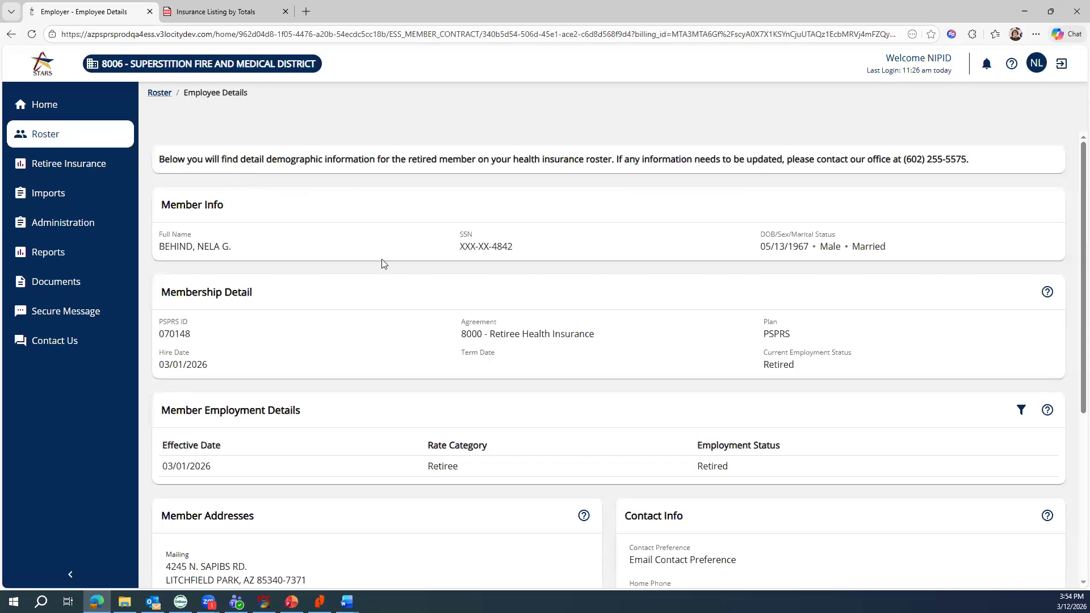
{"action": "scroll", "coordinate": [382, 264], "scroll_direction": "down", "scroll_amount": 5}
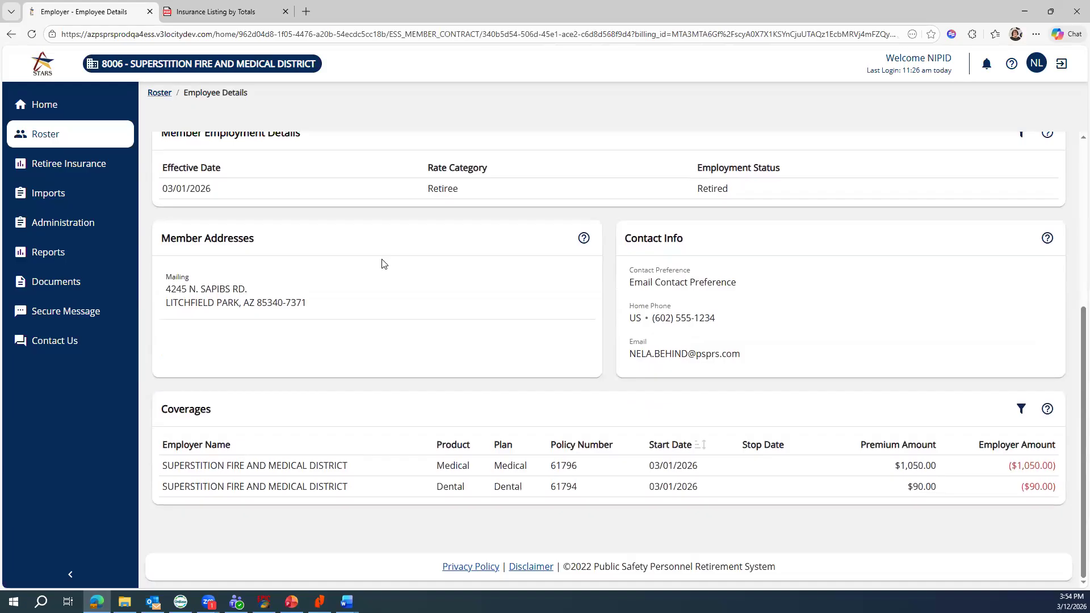
{"action": "scroll", "coordinate": [401, 315], "scroll_direction": "up", "scroll_amount": 5}
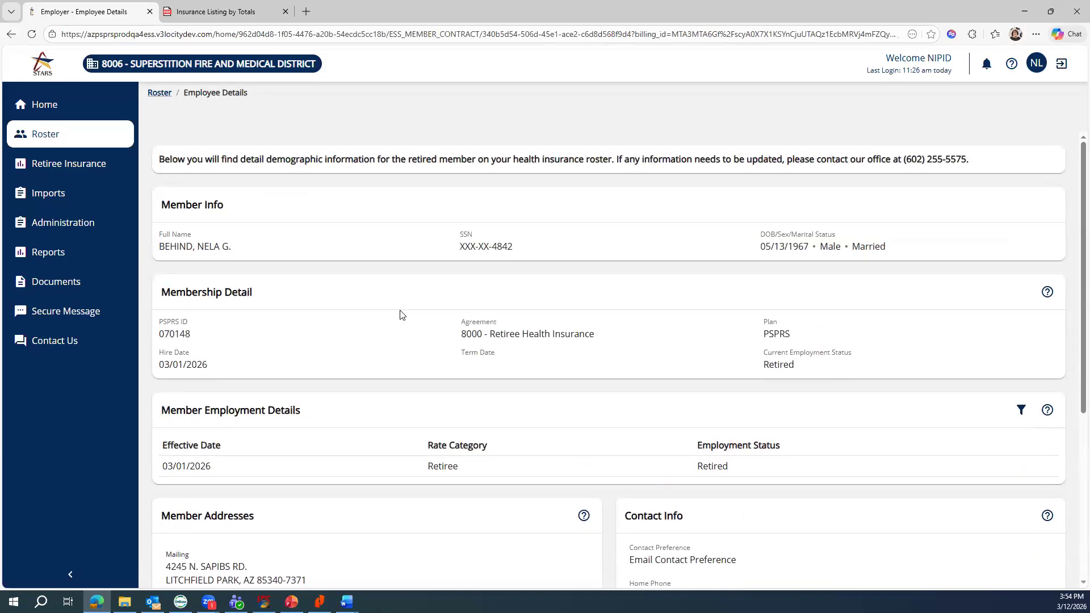
- Review the Retiree Insurance coverages list, then go to the Reports page
{"action": "left_click", "coordinate": [70, 165]}
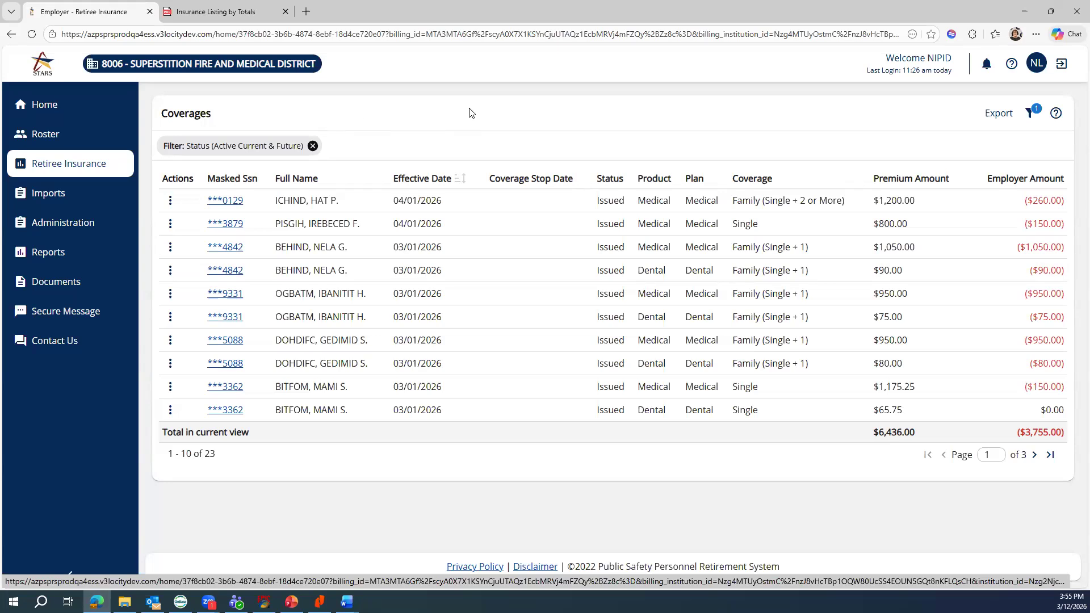
{"action": "left_click", "coordinate": [52, 248]}
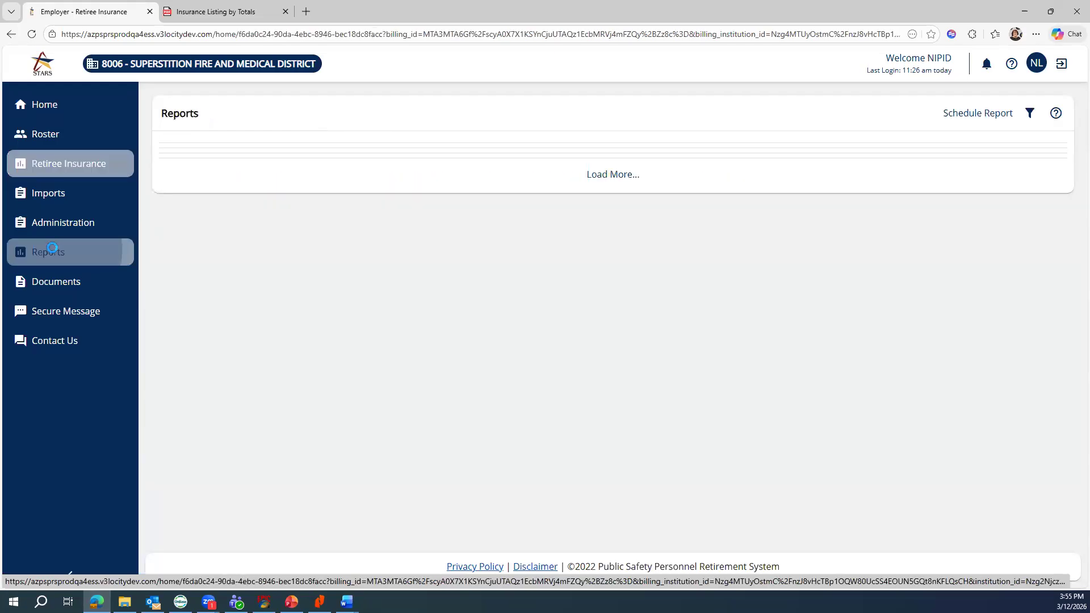
- Start a new Insurance Listing by Totals report, keeping 03/12/2026 as the run date
{"action": "left_click", "coordinate": [970, 115]}
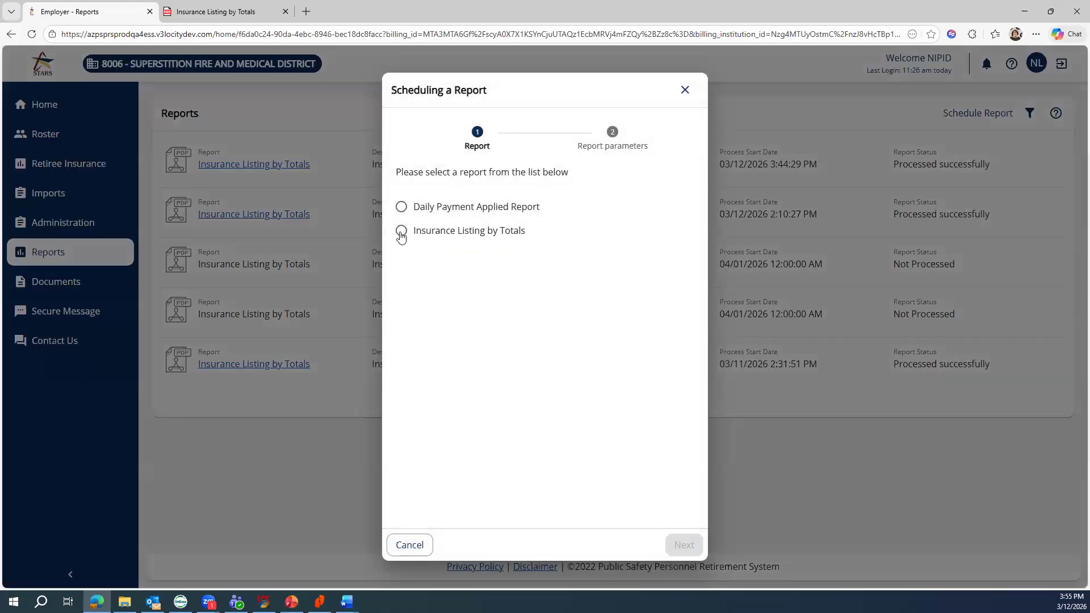
{"action": "left_click", "coordinate": [401, 232]}
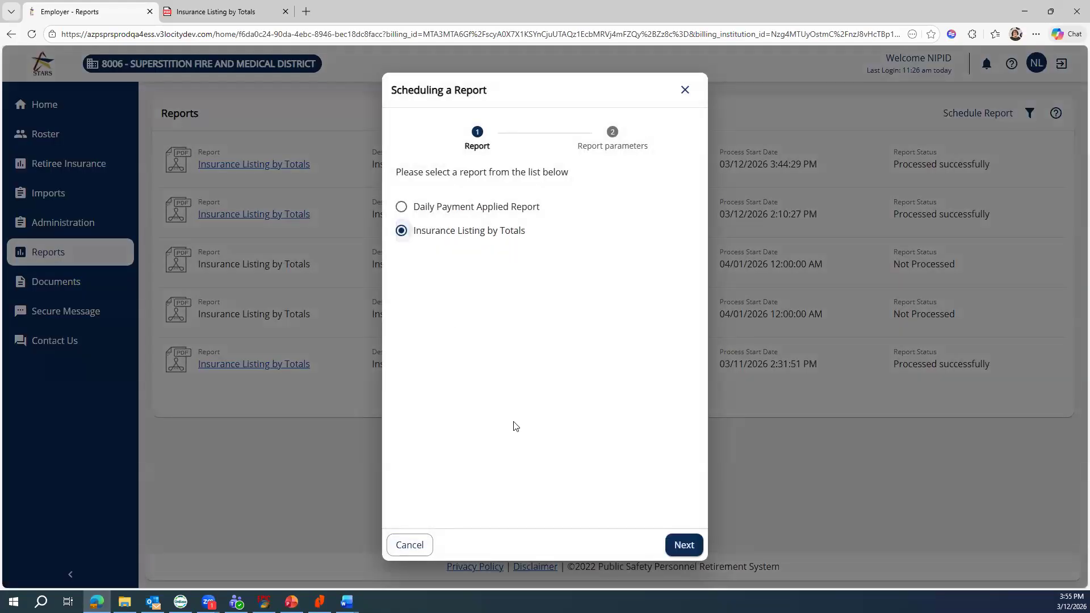
{"action": "left_click", "coordinate": [684, 543]}
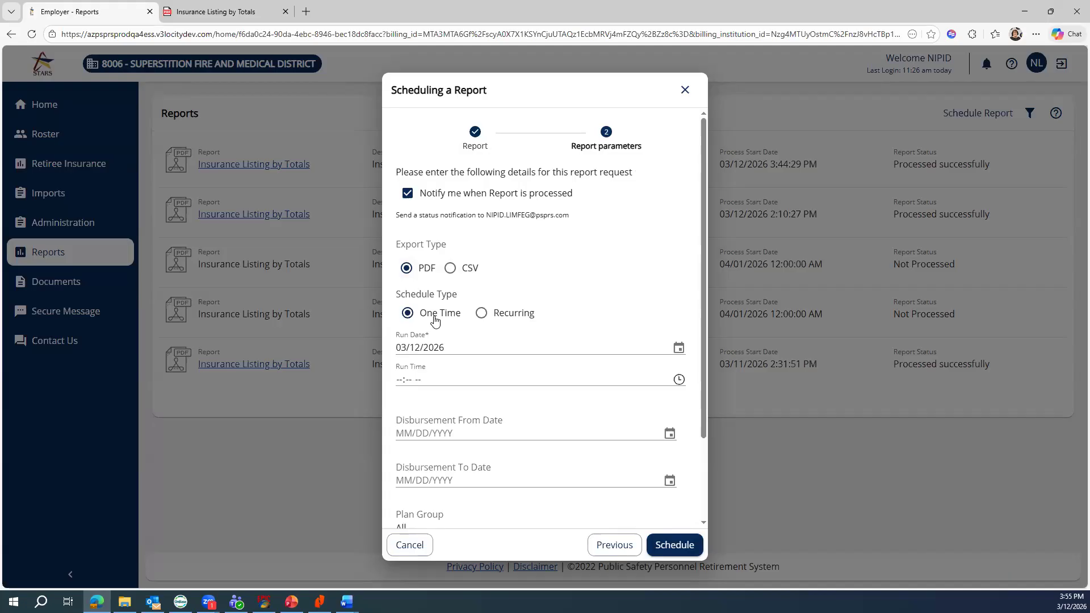
{"action": "left_click", "coordinate": [678, 349]}
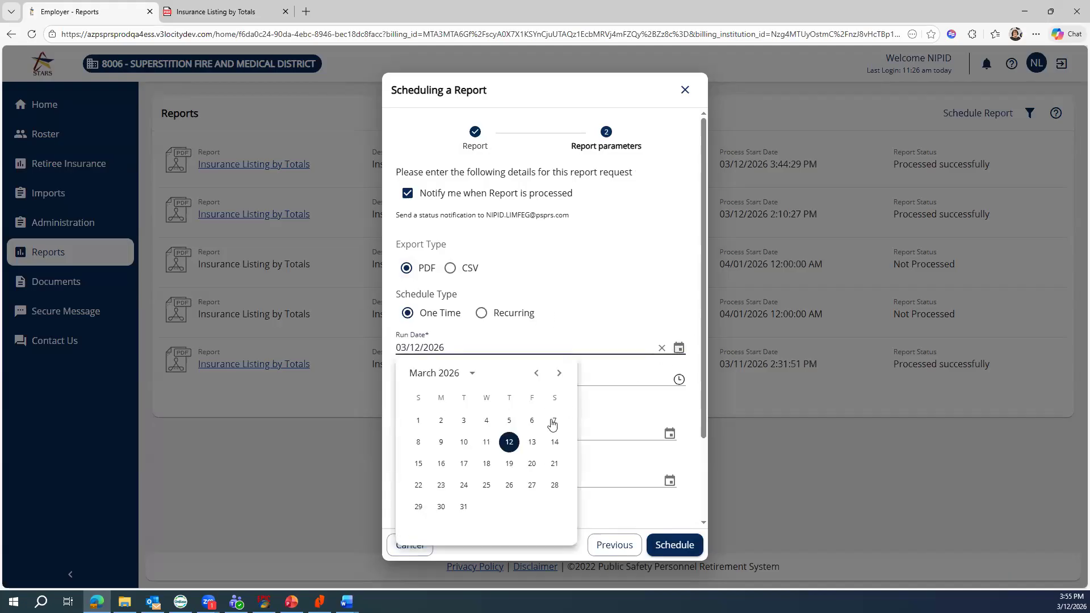
{"action": "left_click", "coordinate": [510, 444]}
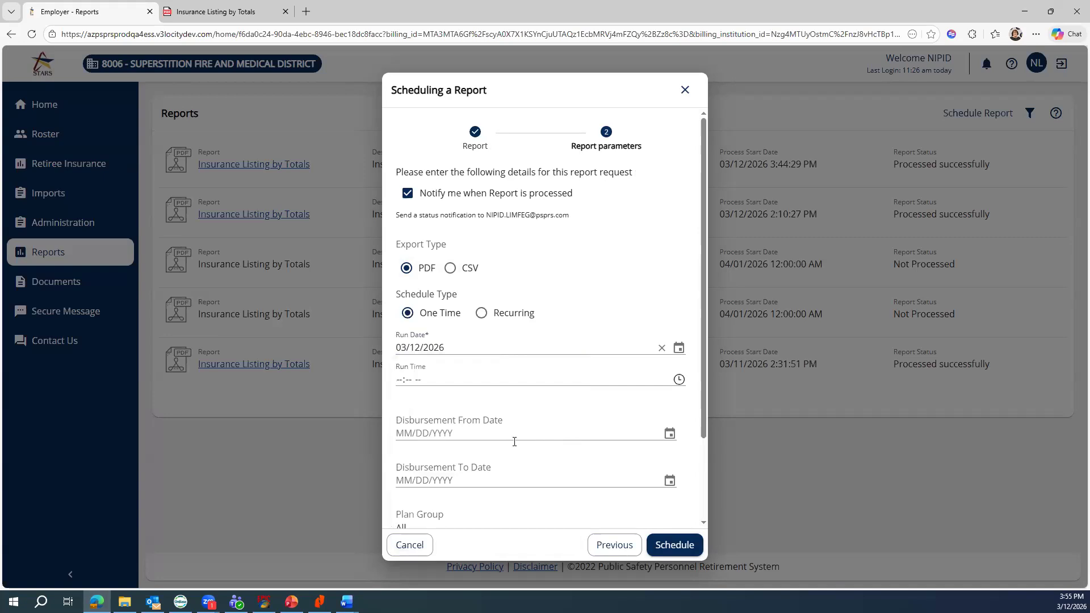
- Set disbursement dates 02/01/2026 to 02/28/2026 and schedule the report
{"action": "left_click", "coordinate": [669, 434]}
{"action": "left_click", "coordinate": [534, 255]}
{"action": "left_click", "coordinate": [419, 303]}
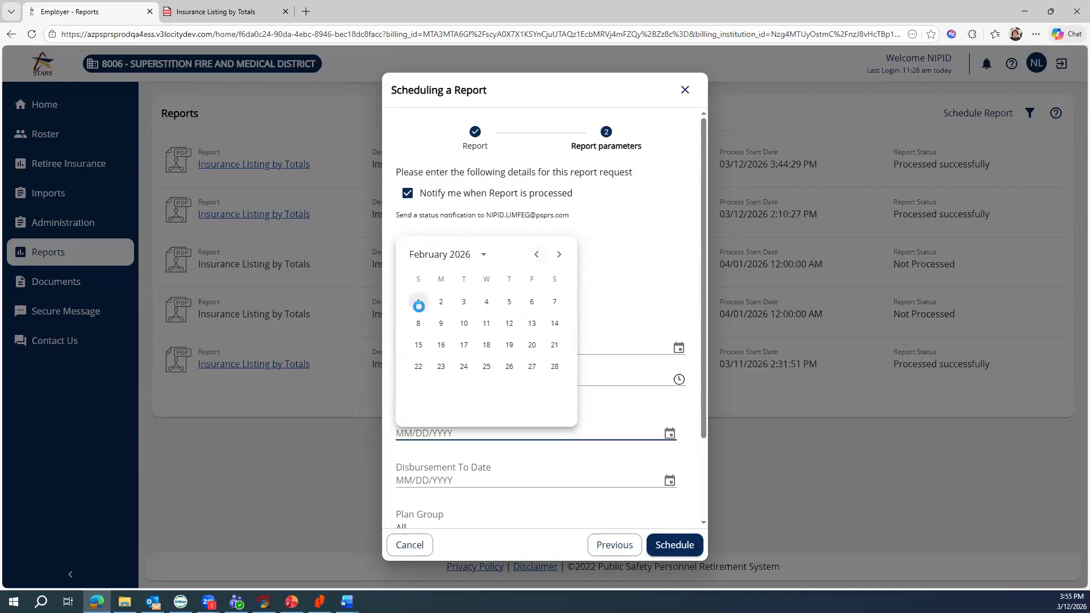
{"action": "left_click", "coordinate": [669, 480]}
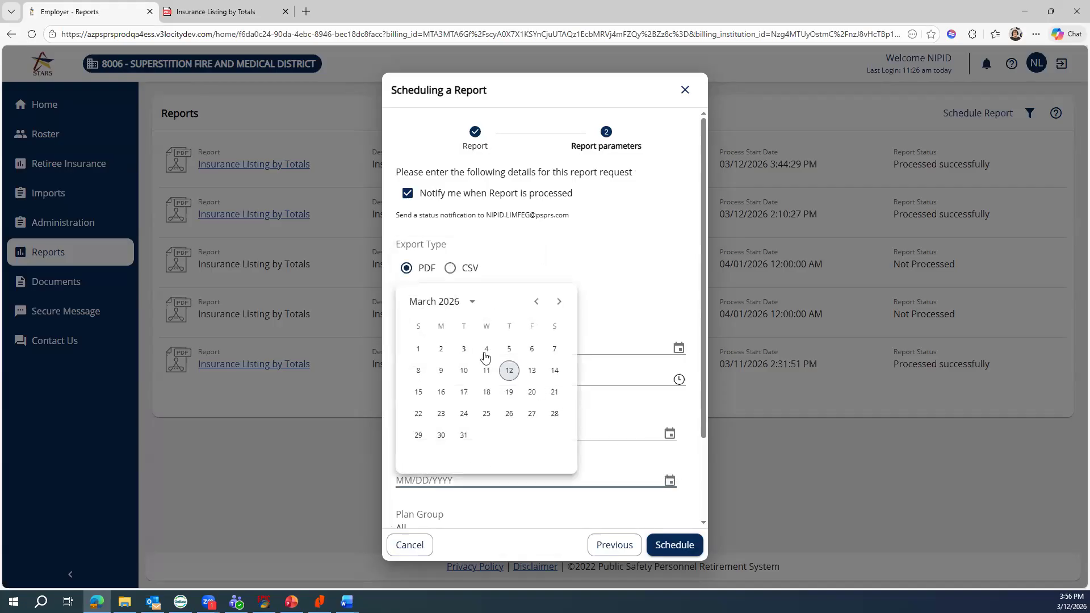
{"action": "left_click", "coordinate": [537, 301]}
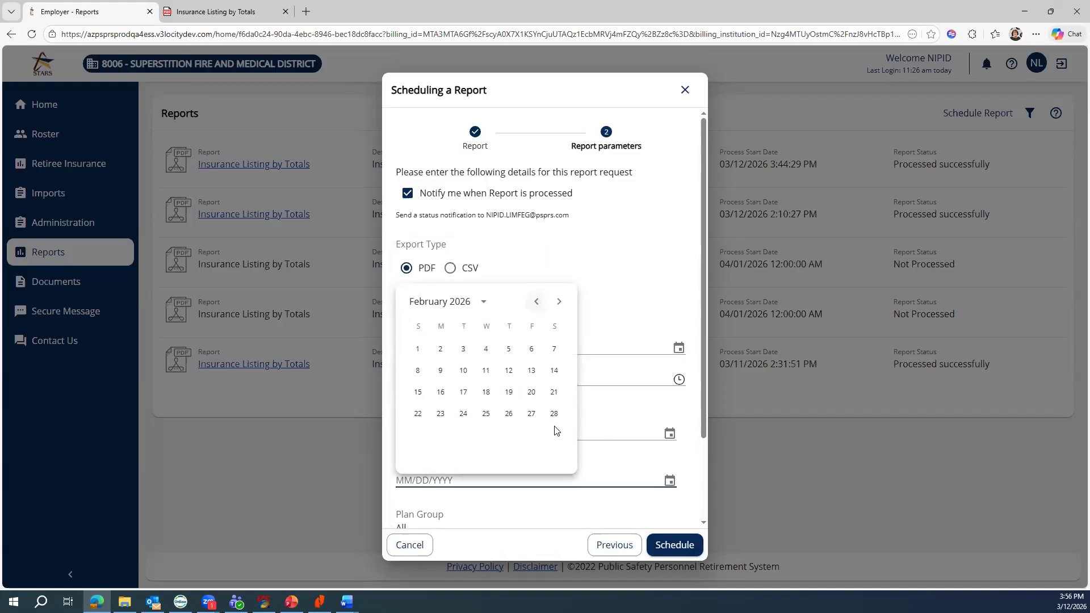
{"action": "left_click", "coordinate": [554, 414]}
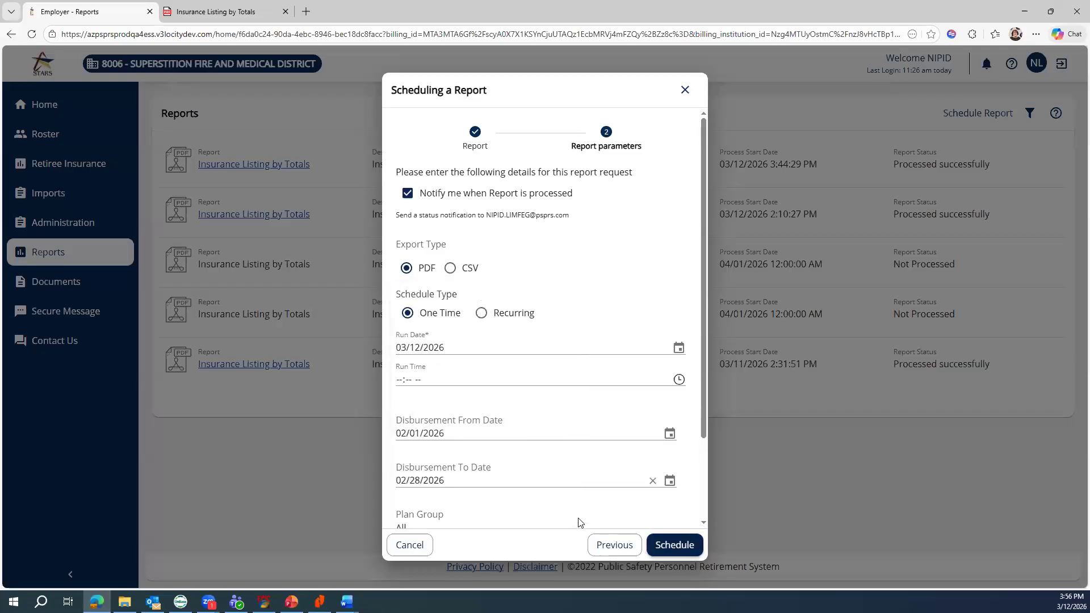
{"action": "scroll", "coordinate": [577, 504], "scroll_direction": "down", "scroll_amount": 2}
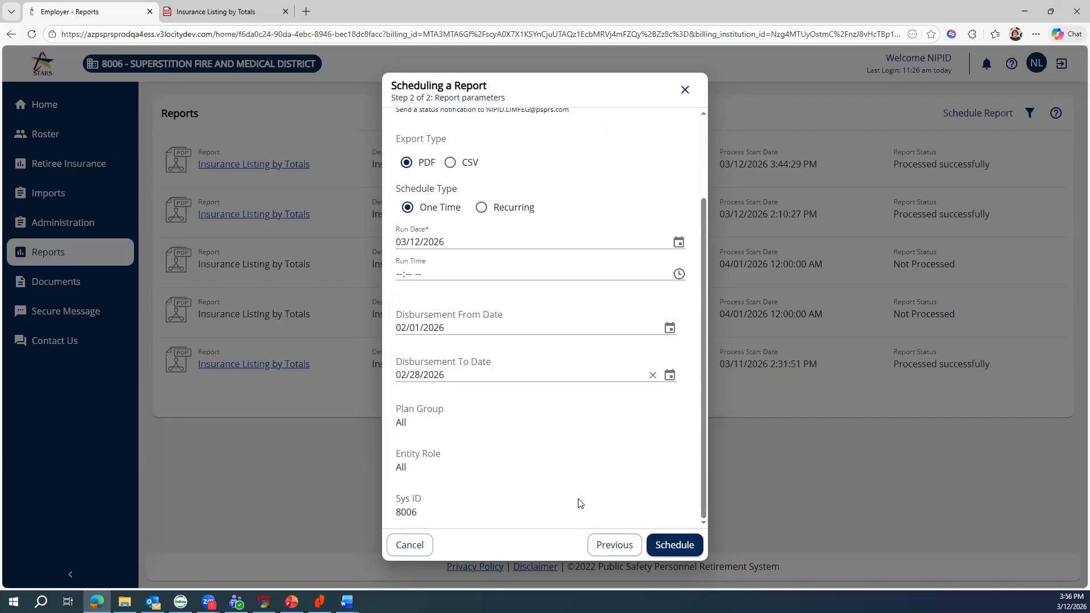
{"action": "left_click", "coordinate": [675, 545]}
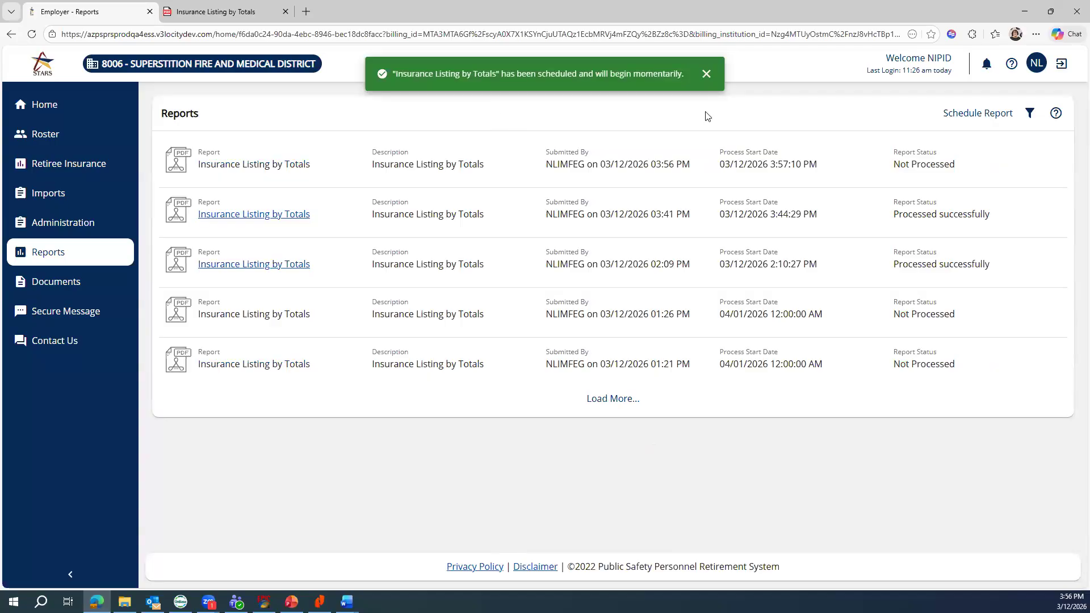
- Open the latest processed Insurance Listing by Totals PDF, then return to the portal home page
{"action": "left_click", "coordinate": [707, 74]}
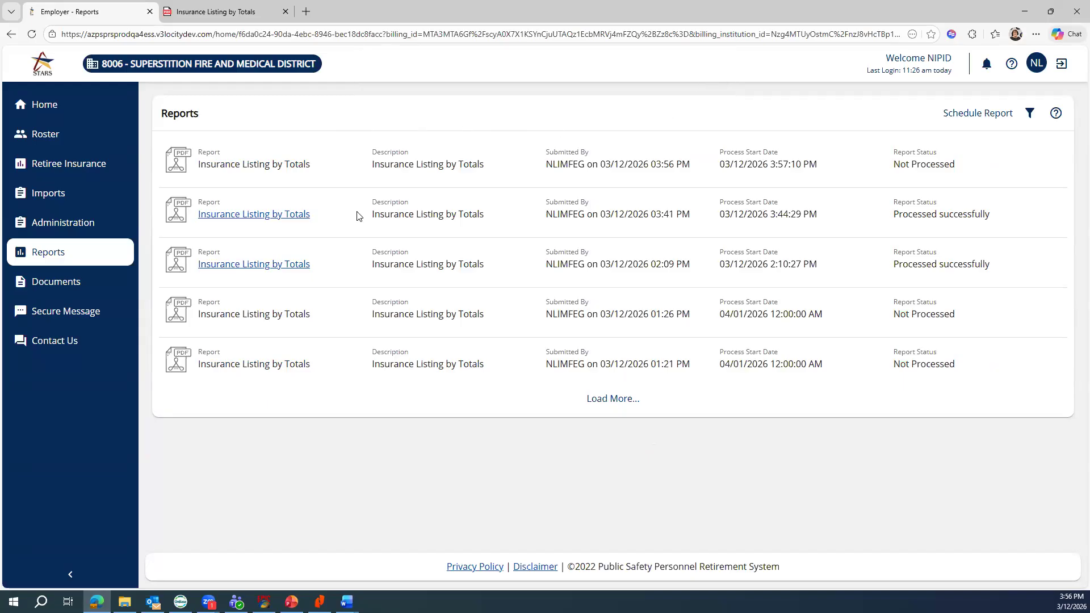
{"action": "left_click", "coordinate": [240, 218]}
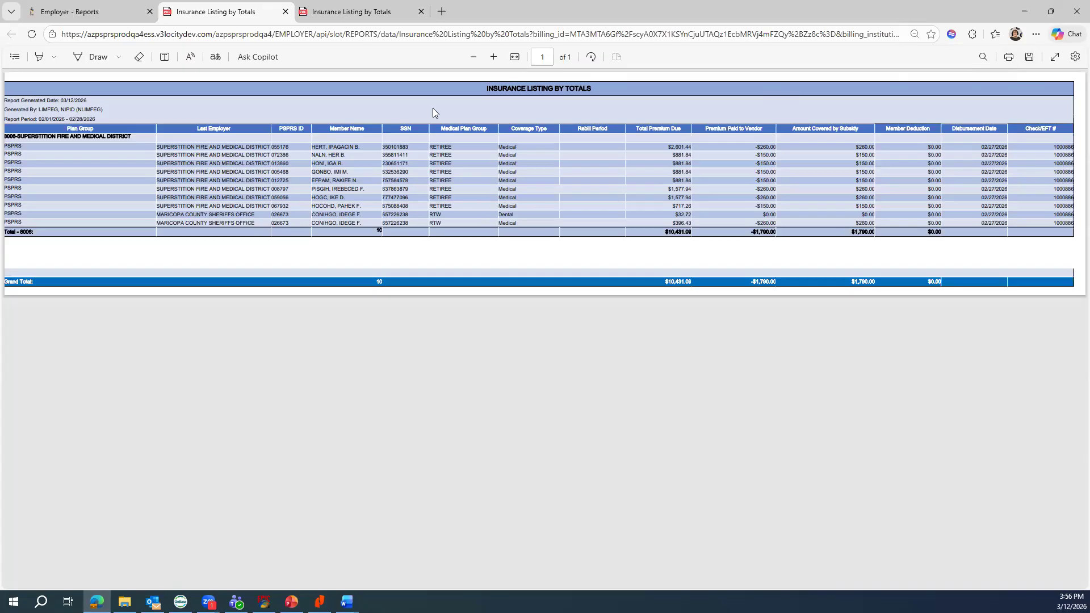
{"action": "left_click", "coordinate": [71, 12]}
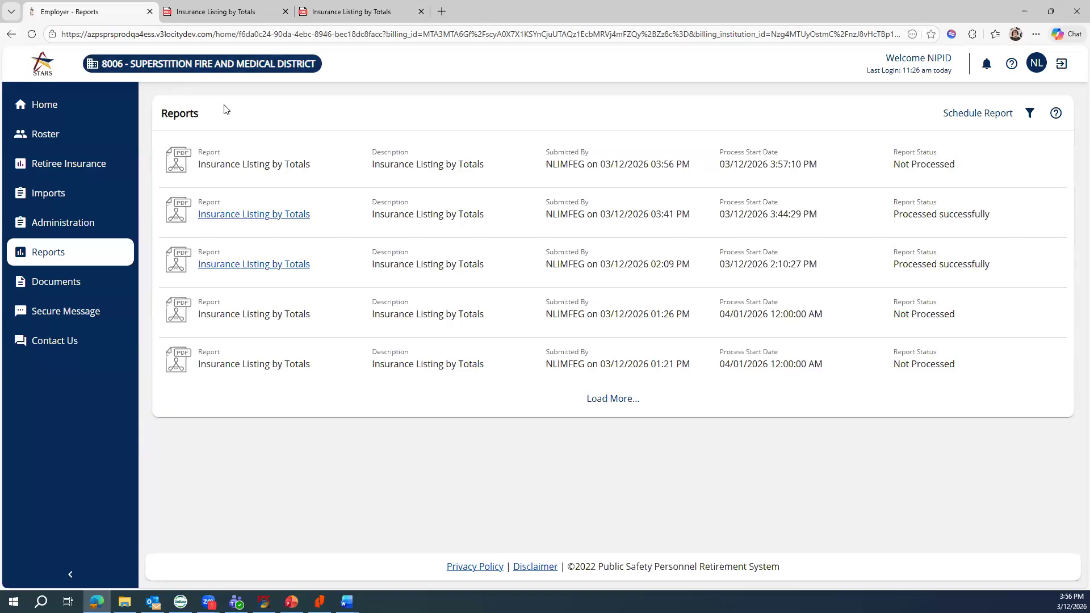
{"action": "left_click", "coordinate": [46, 110]}
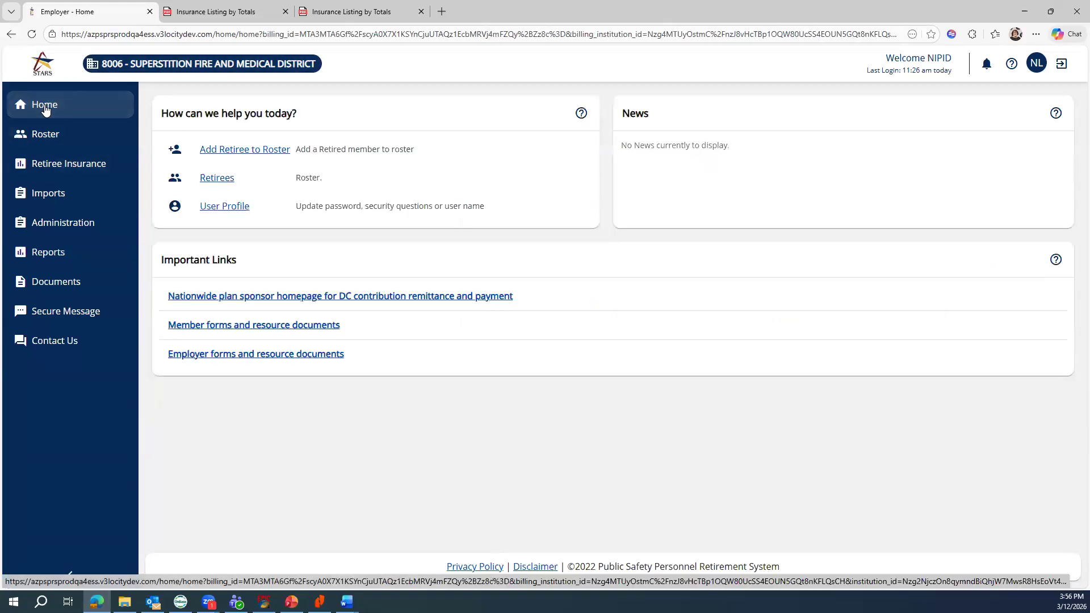